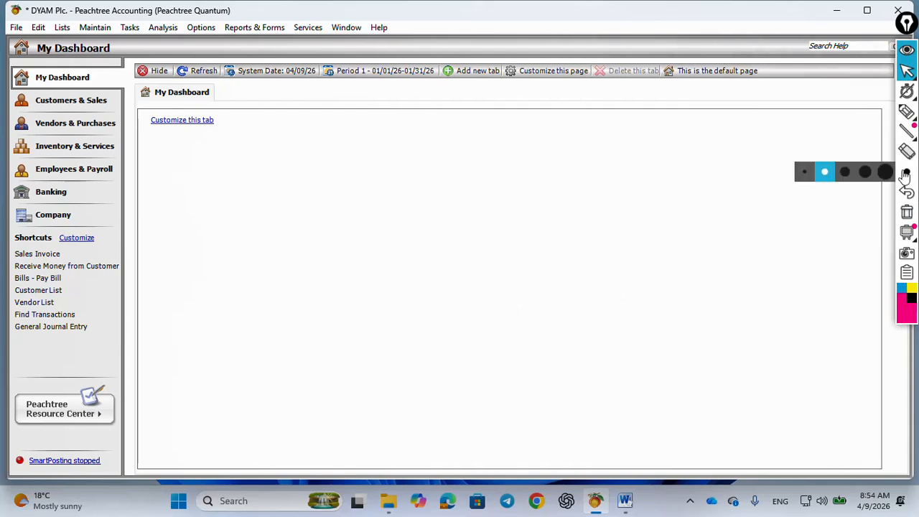
left_click(907, 111)
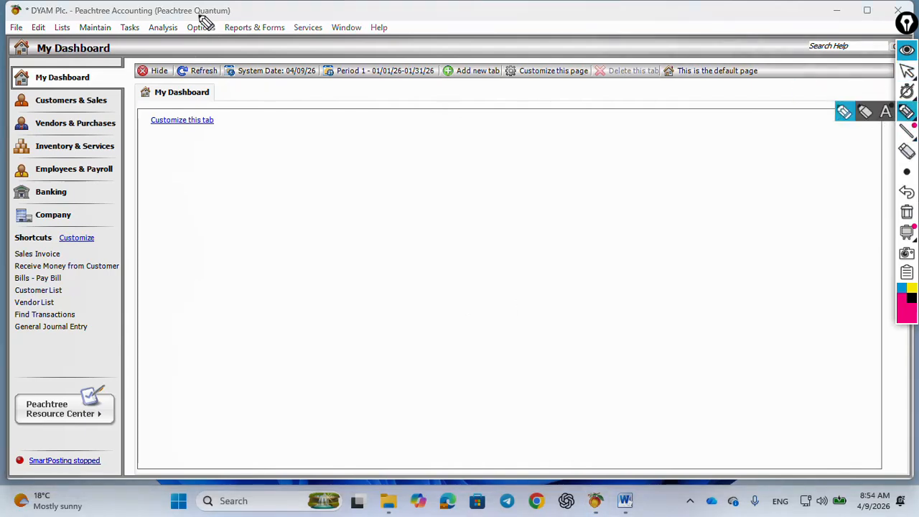
mouse_move(134, 14)
left_mouse_down()
mouse_move(118, 45)
mouse_move(144, 43)
mouse_move(140, 20)
left_mouse_up()
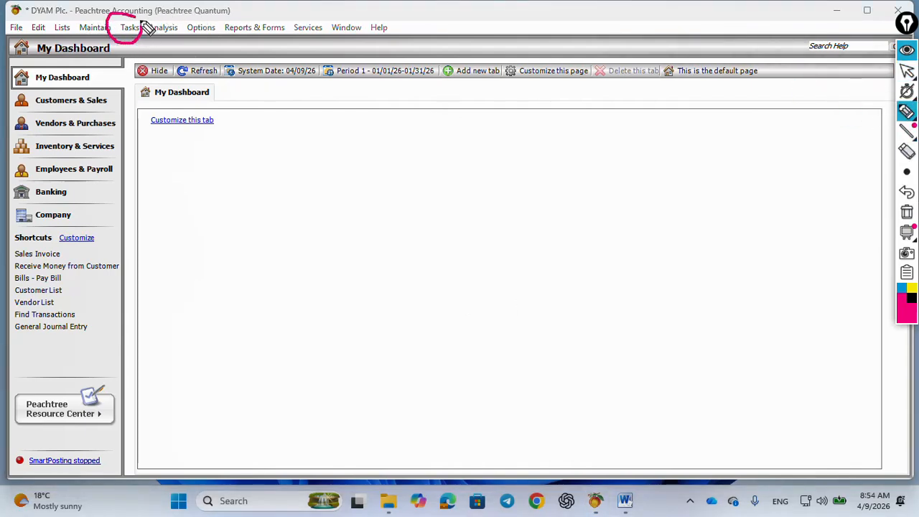
left_click(906, 213)
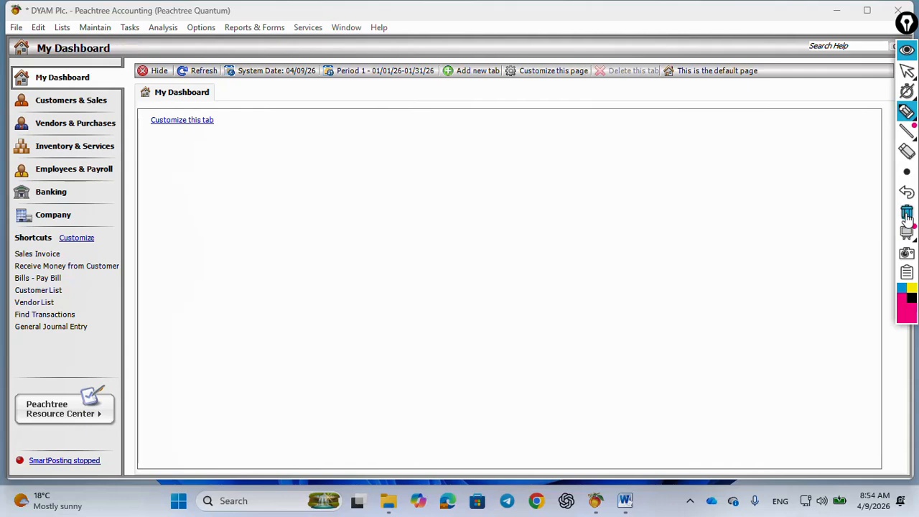
left_click(907, 50)
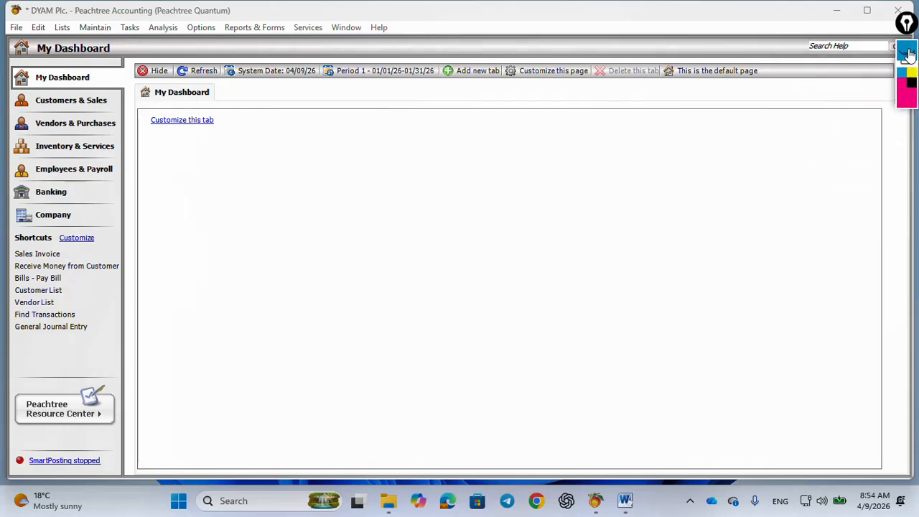
left_click(908, 53)
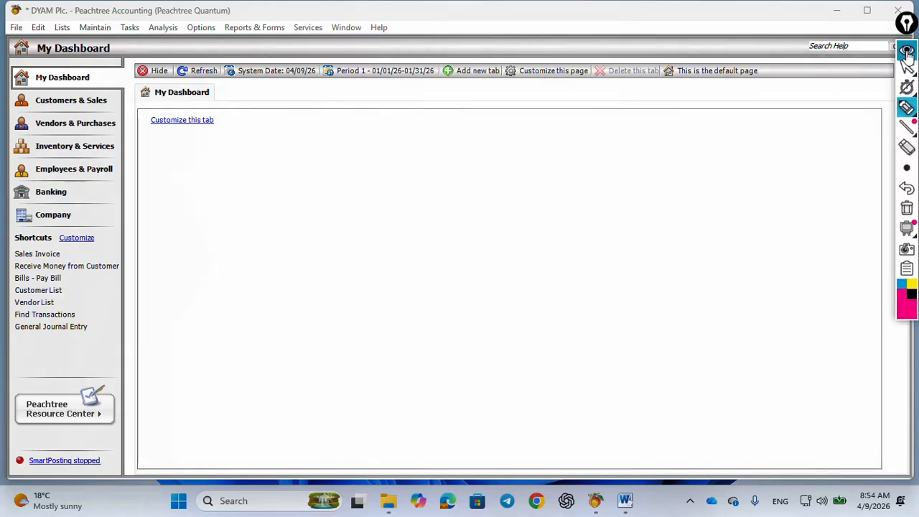
left_click(908, 52)
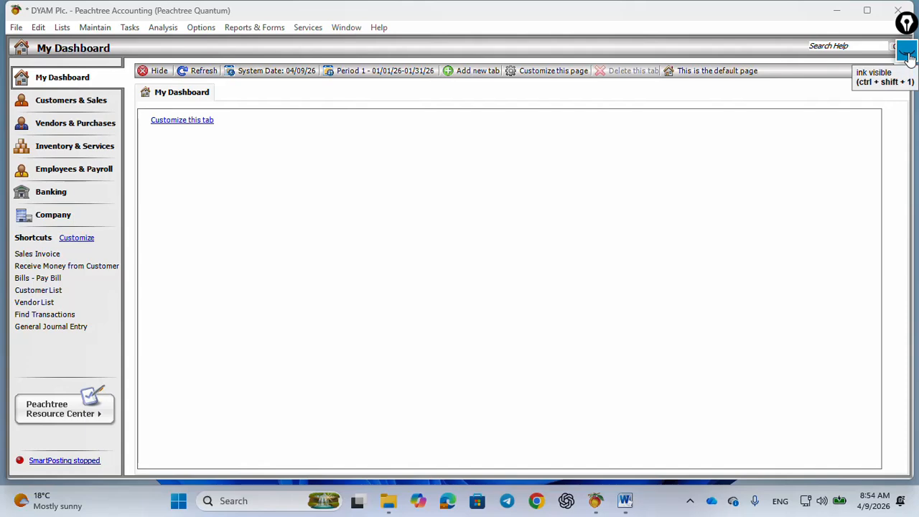
Switch to the DYAM Plc. Project_2026 document in Word and mark transaction 22 in blue ink
left_click(626, 503)
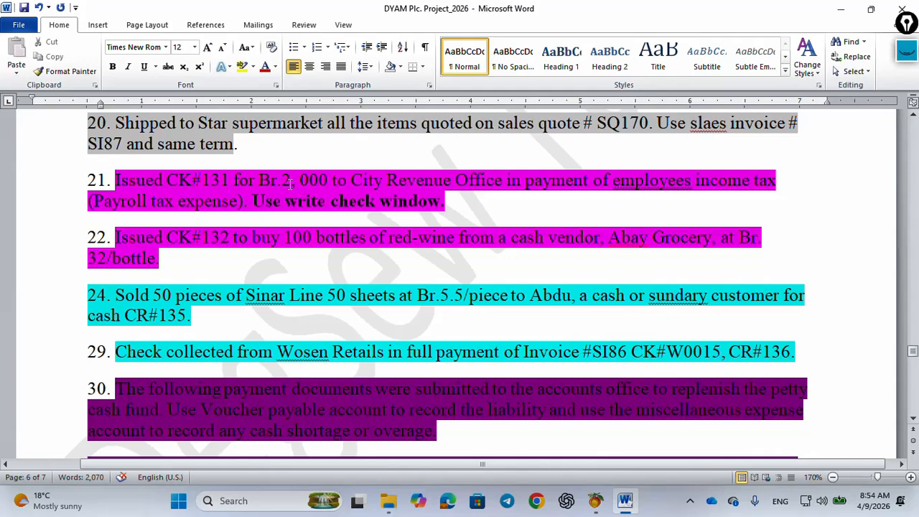
left_click(906, 51)
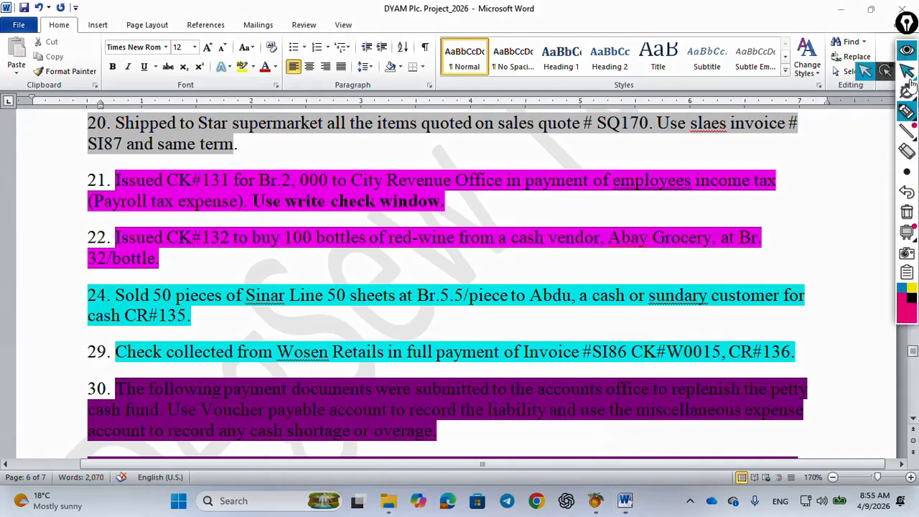
left_click(902, 289)
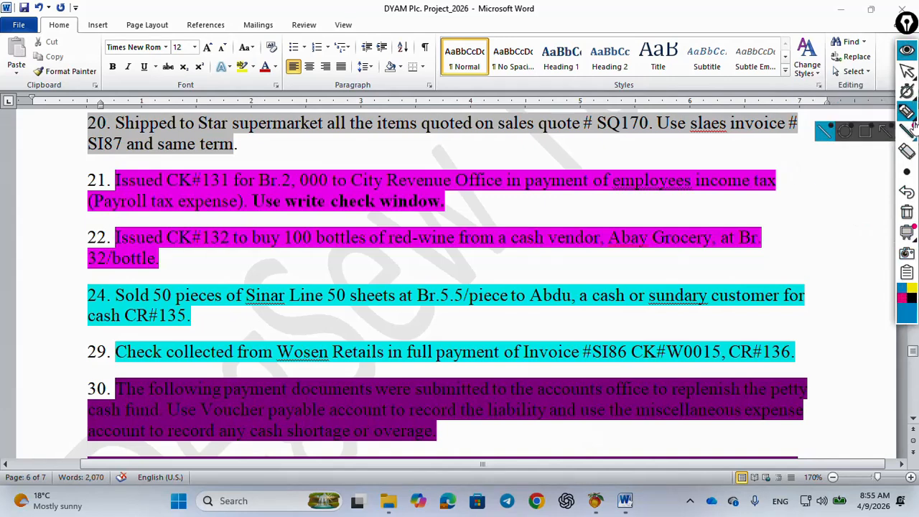
left_click(906, 114)
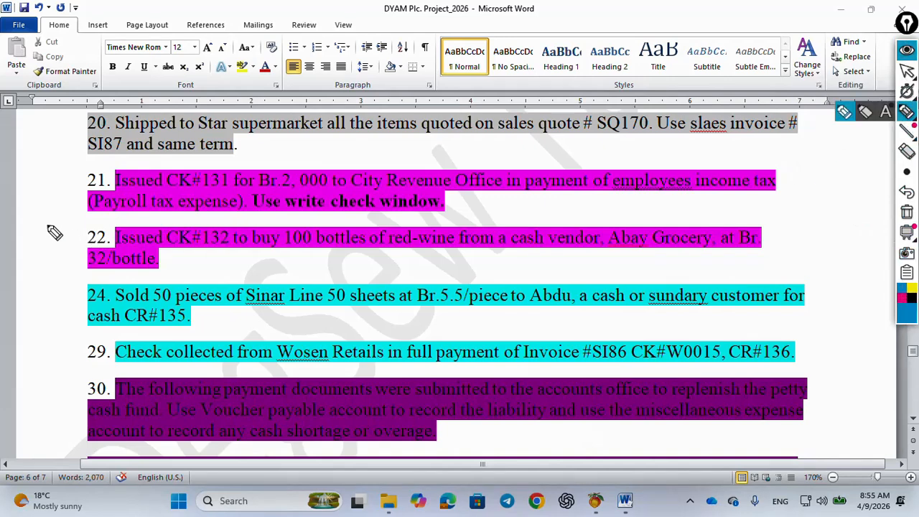
mouse_move(46, 225)
left_mouse_down()
mouse_move(55, 249)
mouse_move(105, 237)
mouse_move(93, 223)
mouse_move(50, 224)
mouse_move(84, 256)
mouse_move(111, 244)
left_mouse_up()
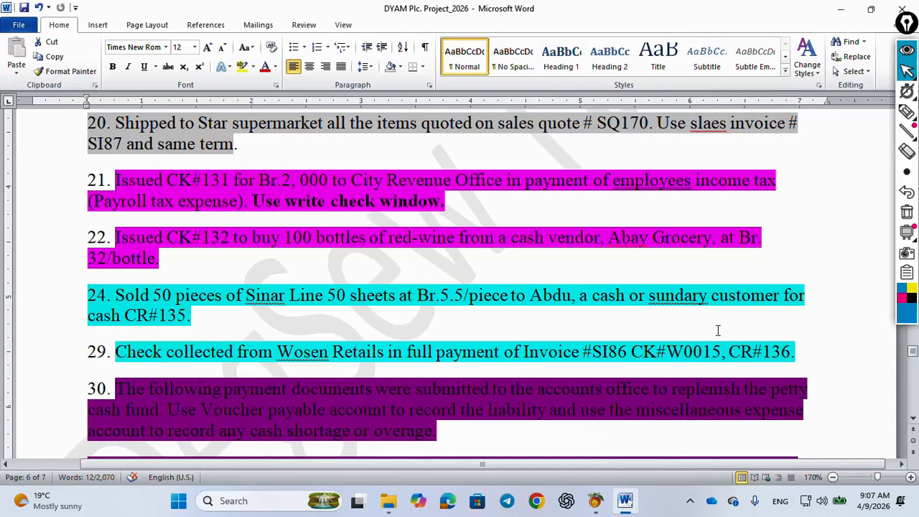
Close the Payment List and Payments windows and switch to the Peachtree main window
mouse_move(595, 500)
mouse_move(762, 395)
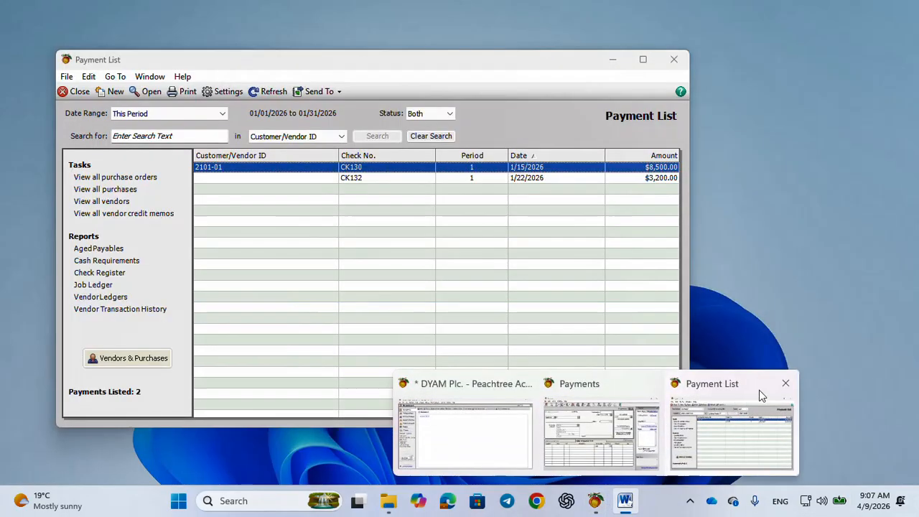
left_click(785, 383)
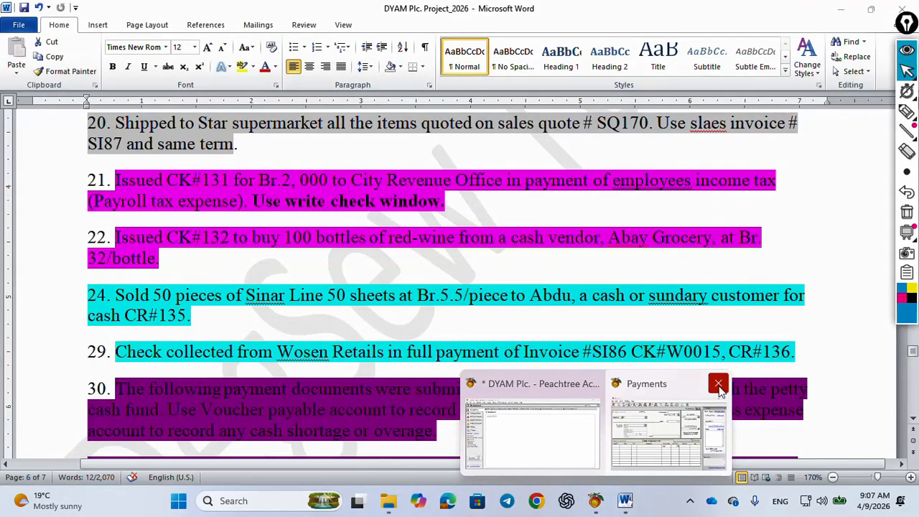
left_click(718, 384)
left_click(601, 435)
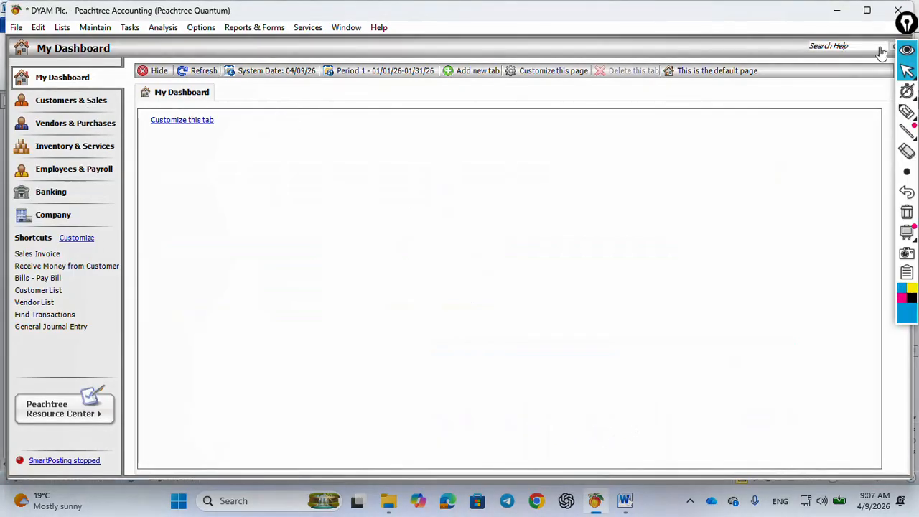
Start a new payment in Write Checks with check number CK131, dated Jan 21, 2026
left_click(129, 28)
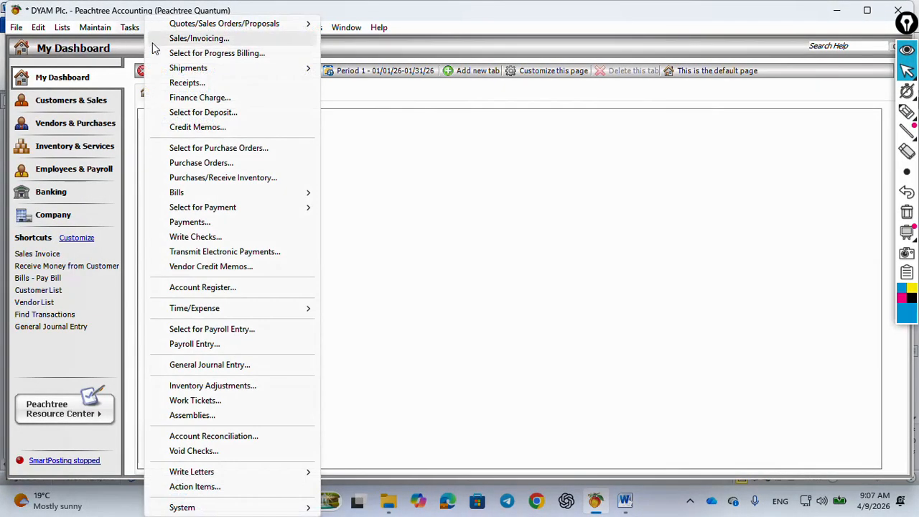
left_click(195, 236)
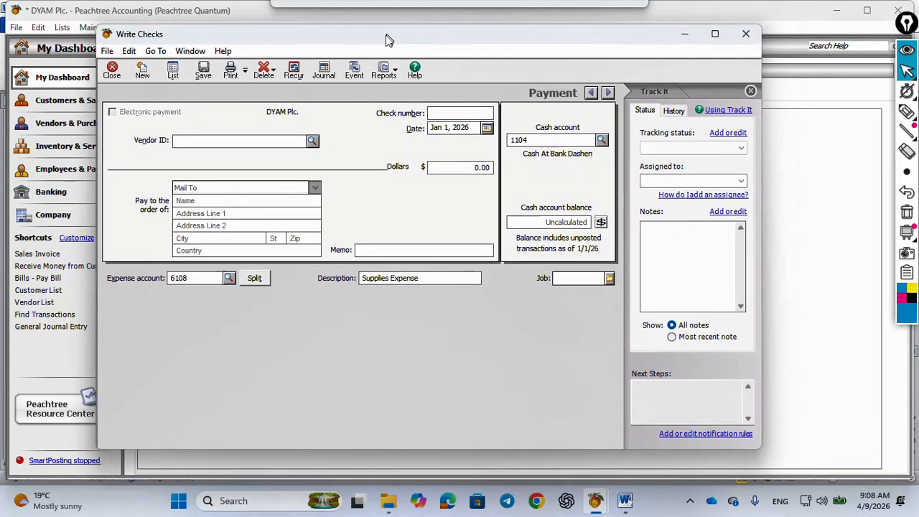
left_click_drag(384, 40, 371, 37)
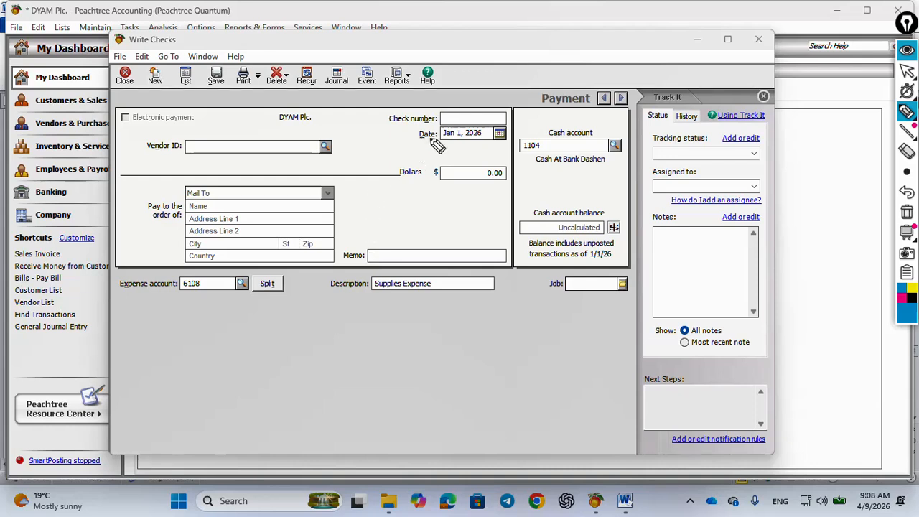
left_click(907, 71)
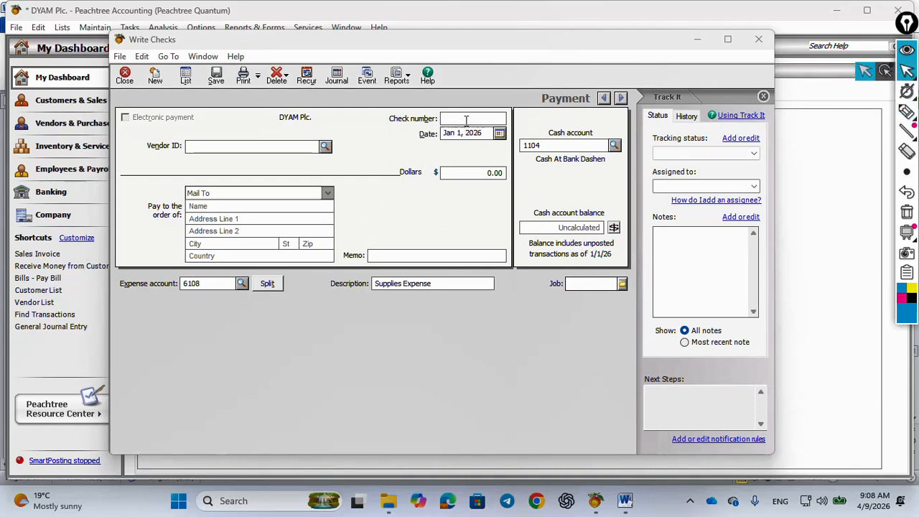
left_click(465, 121)
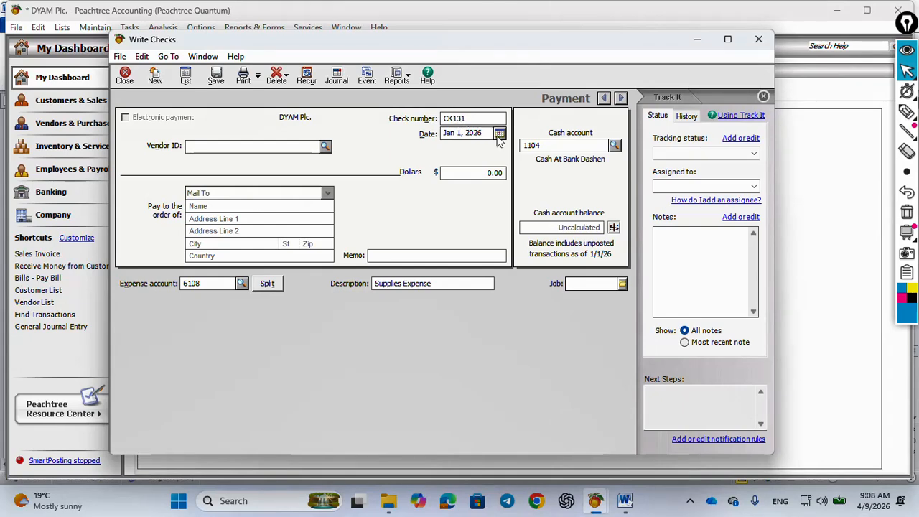
left_click_drag(486, 134, 440, 134)
type("01/21/")
key("Tab")
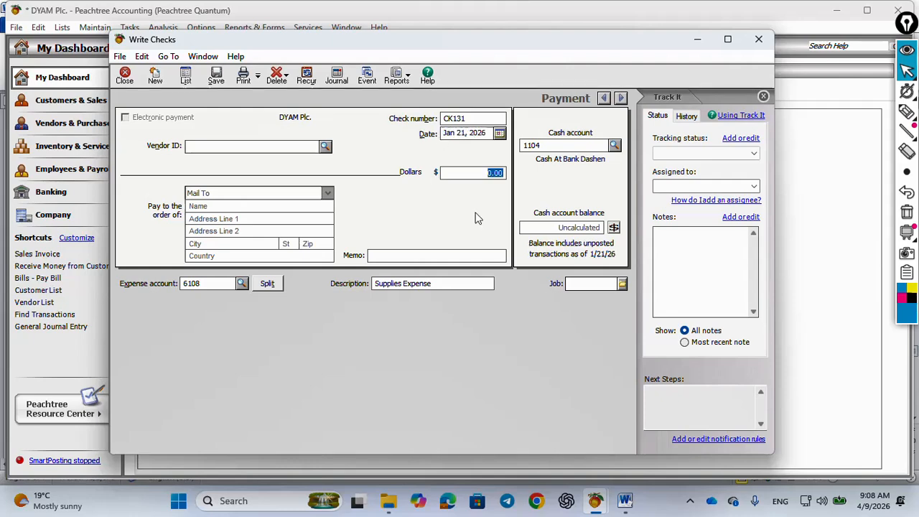
Set the check amount to 2,000.00 and choose vendor CFRO, City Finance and Revenue office, as the payee
left_click(624, 500)
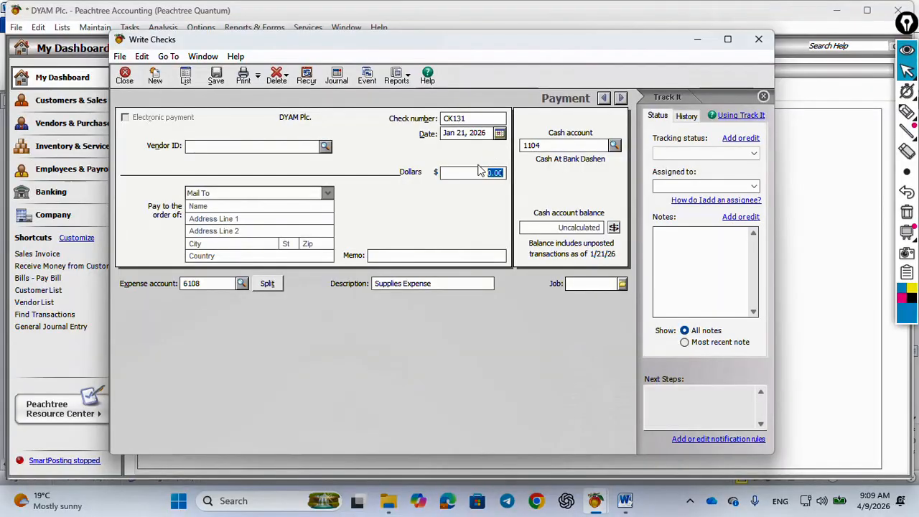
left_click(476, 173)
double_click(476, 172)
type("22")
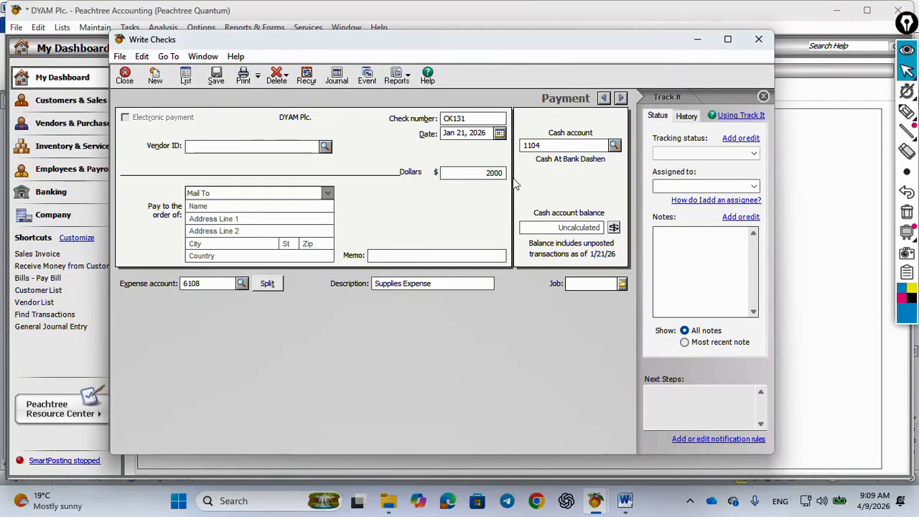
left_click(325, 146)
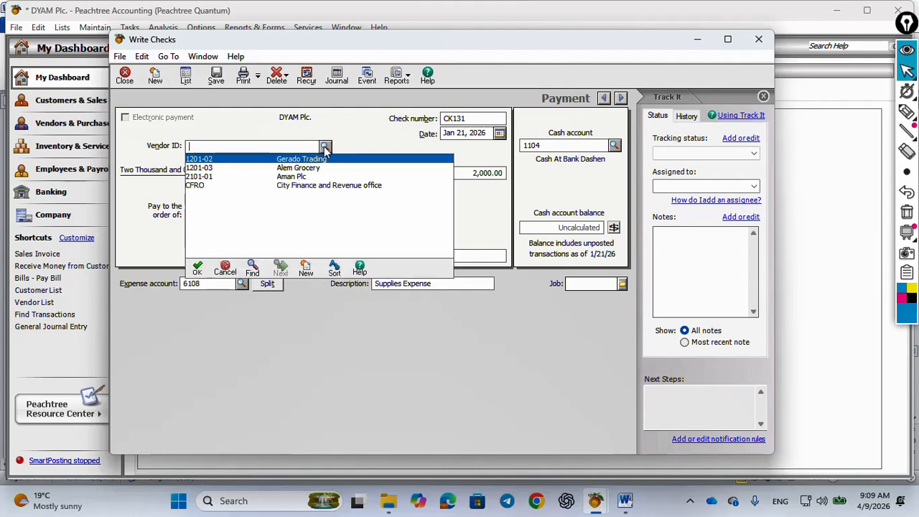
double_click(310, 185)
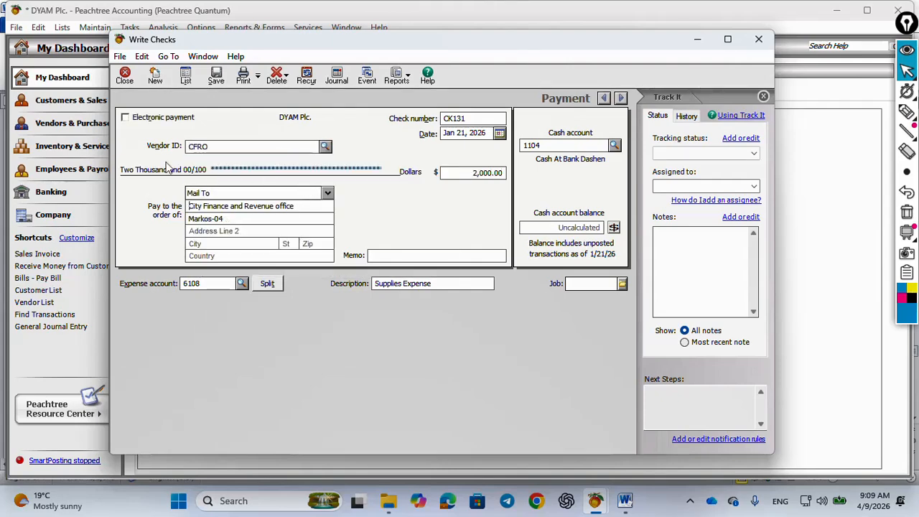
Consult transaction 21 in the Word document and set the check's expense account to 6104, Payroll tax expense
left_click(625, 500)
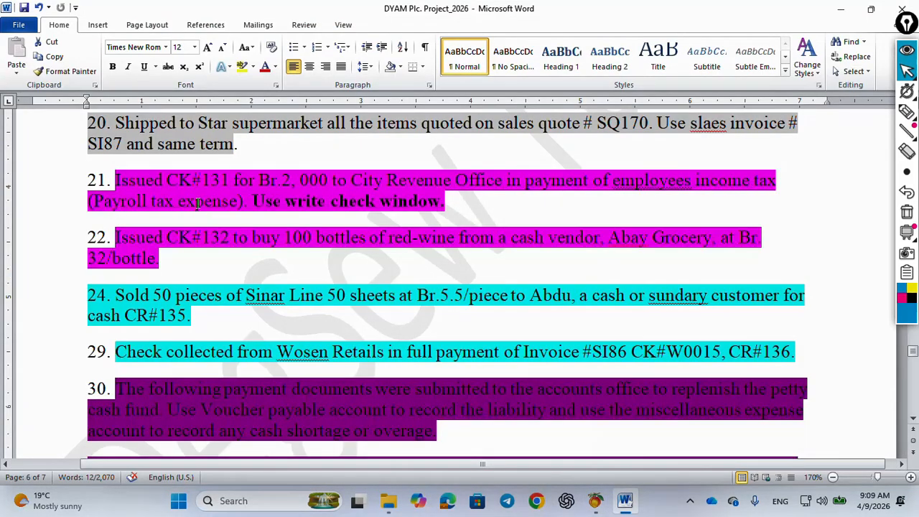
mouse_move(595, 500)
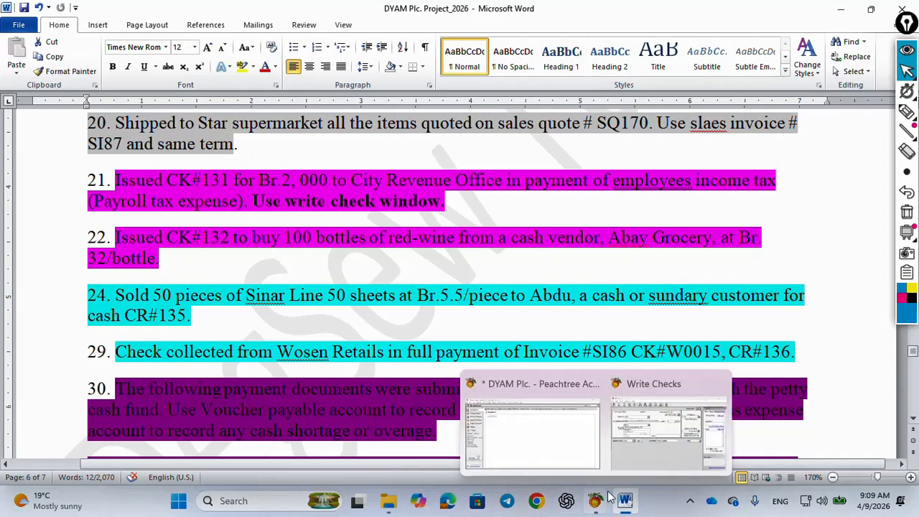
left_click(638, 450)
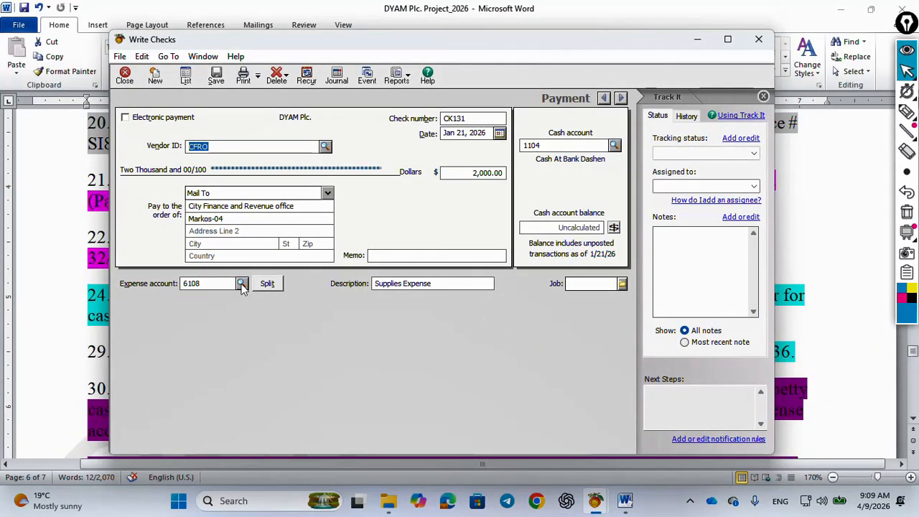
left_click(242, 284)
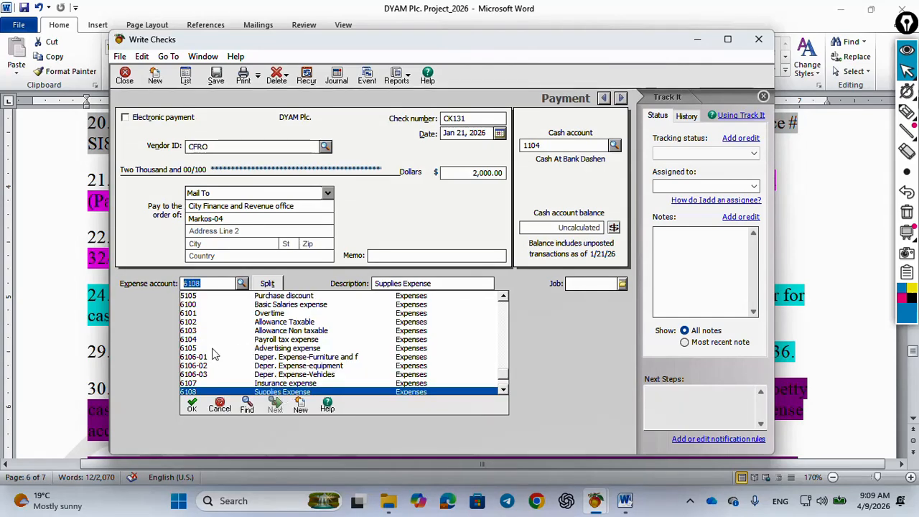
double_click(265, 340)
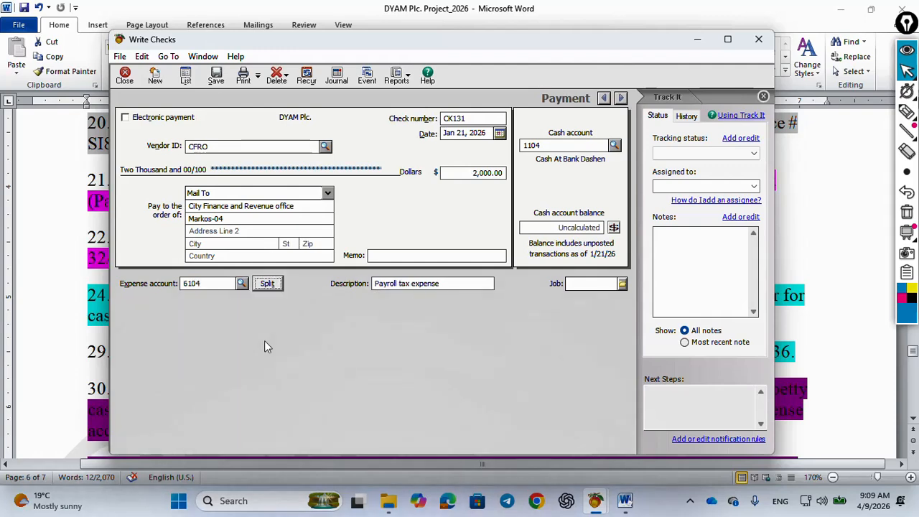
left_click(242, 283)
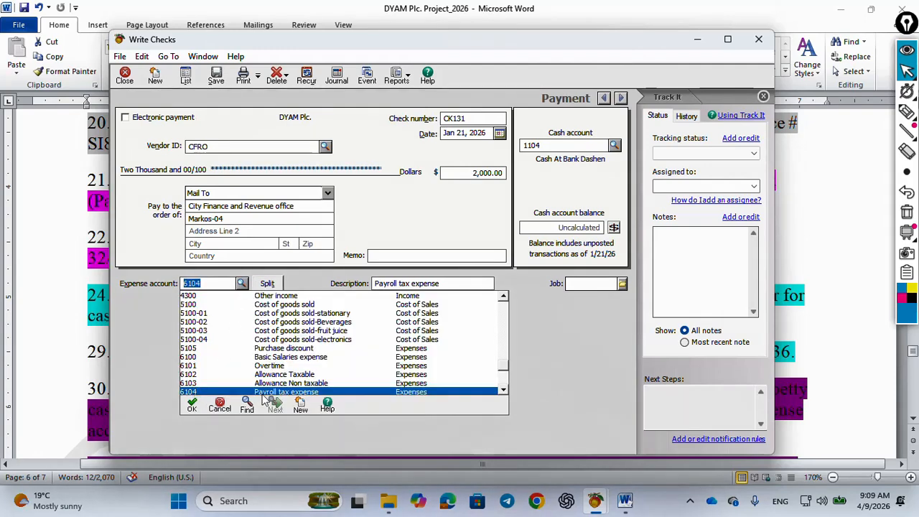
double_click(260, 391)
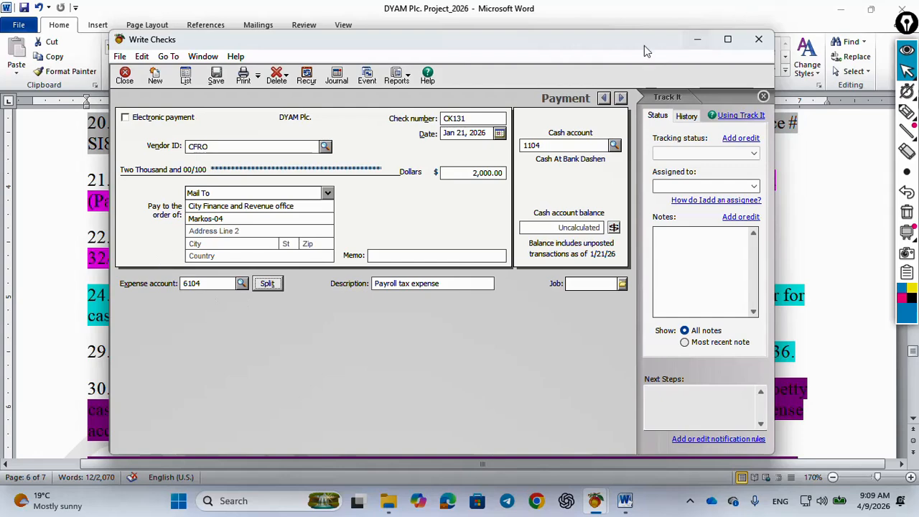
Review the check's journal entry behind the screens and save the check
left_click_drag(643, 51, 693, 54)
left_click(389, 80)
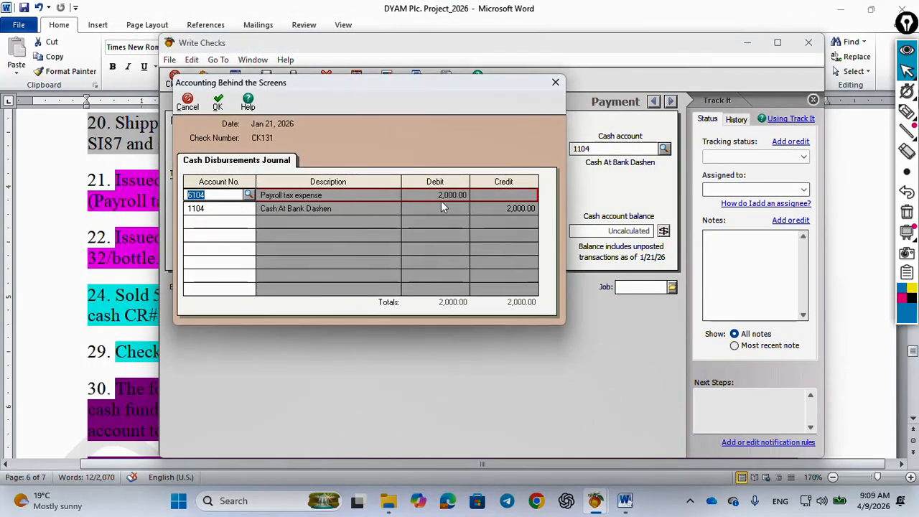
left_click(218, 104)
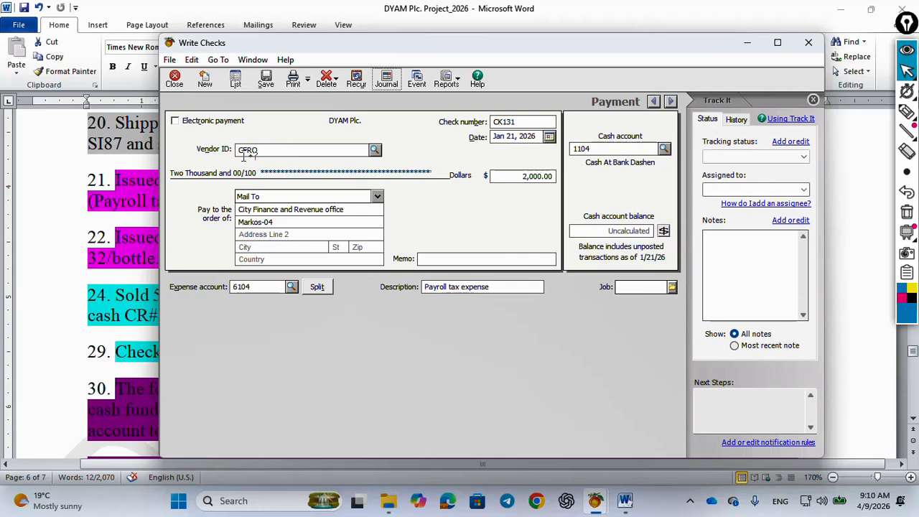
left_click(265, 78)
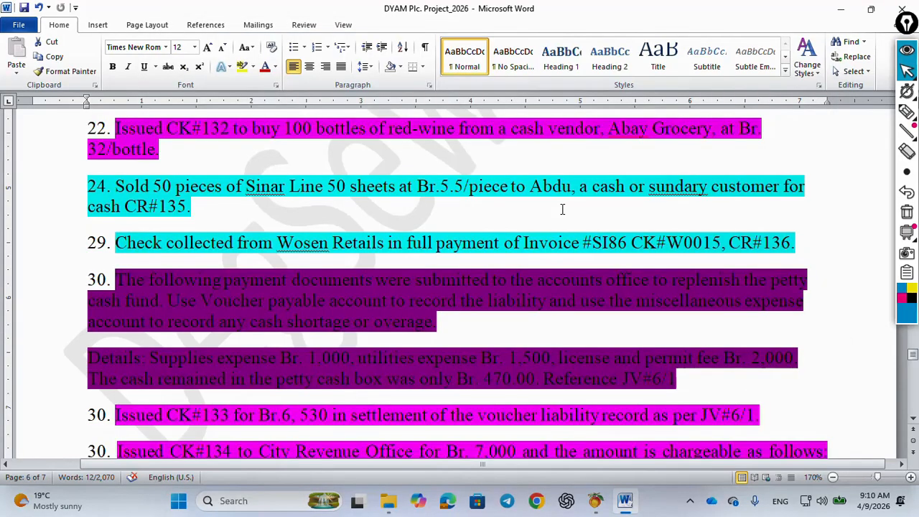
Examine the CK#133 and CK#134 payment transactions in the Word project document
scroll(562, 209, "down", 2)
scroll(561, 209, "down", 1)
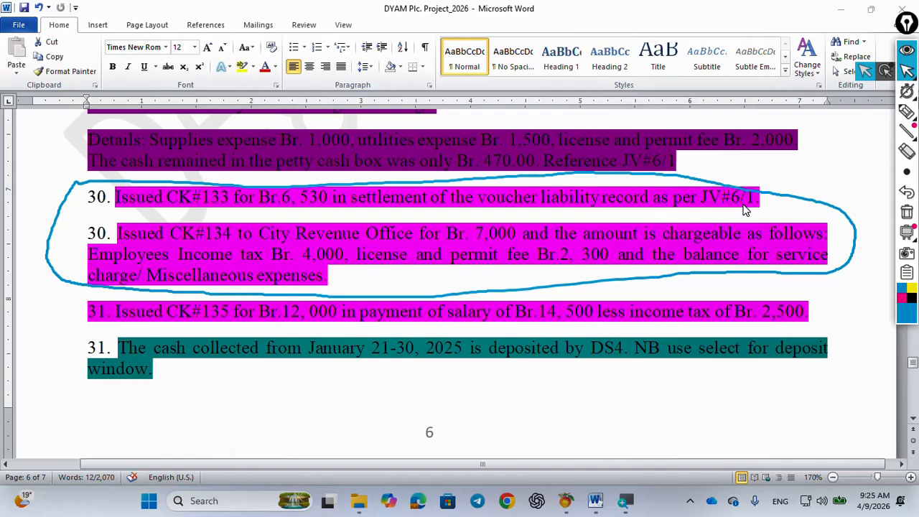
Review the petty cash replenishment transaction in Word, switch to Peachtree and open a new Write Checks entry for the CK#133 payment
scroll(325, 204, "up", 1)
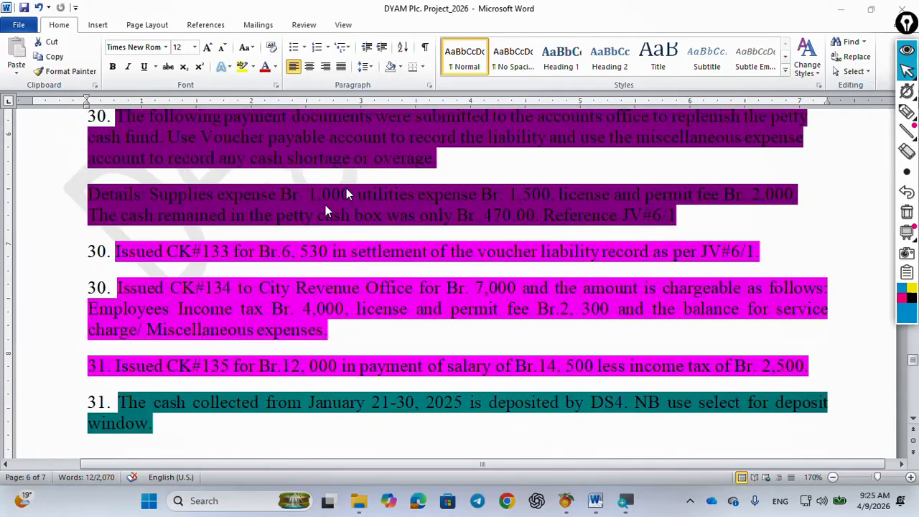
left_click(566, 500)
left_click(130, 28)
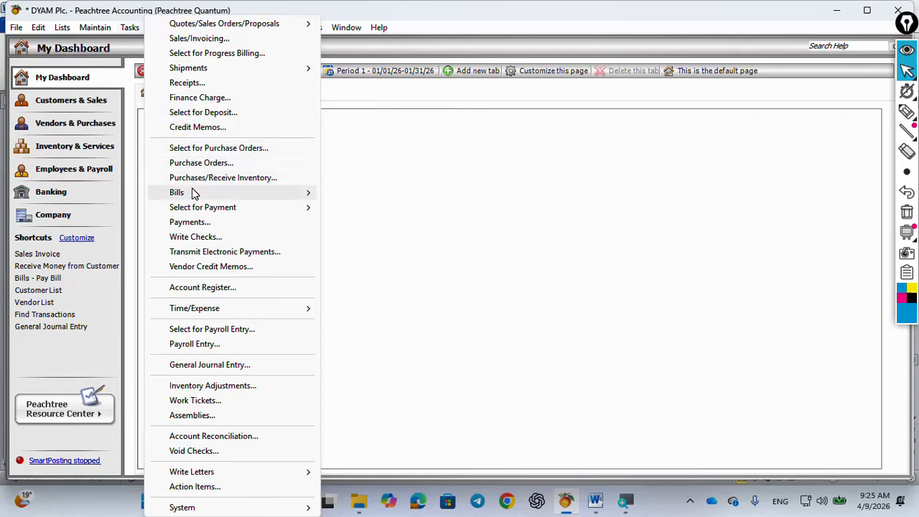
left_click(195, 236)
left_click_drag(442, 44, 527, 25)
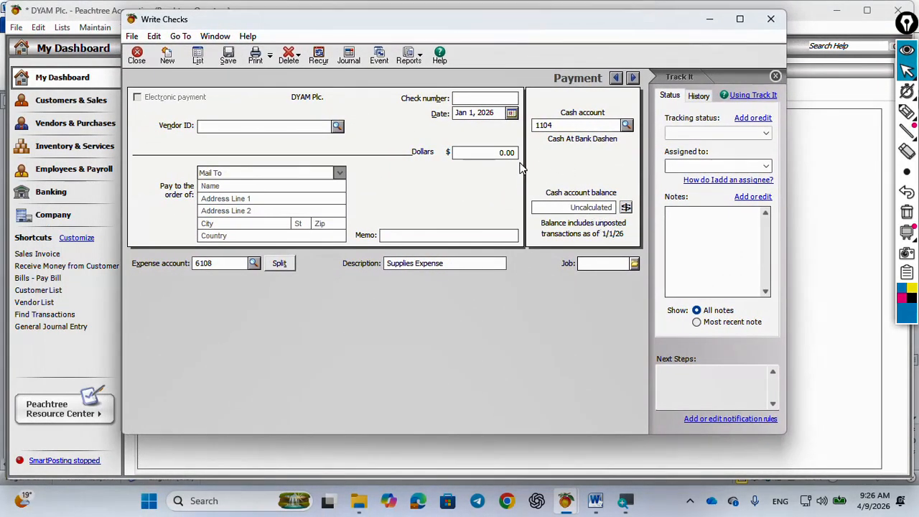
left_click(595, 501)
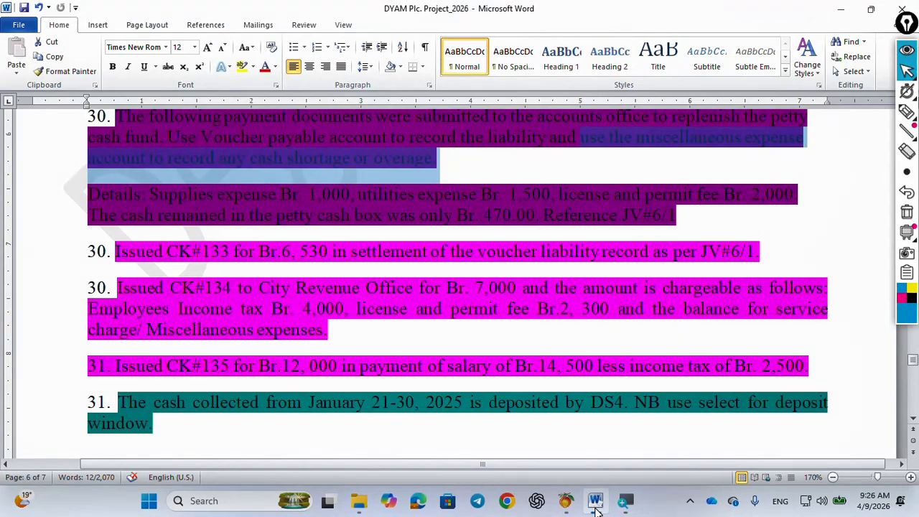
left_click(596, 501)
Enter CK133 as the check number and set the check date to Jan 30, 2026
left_click(462, 98)
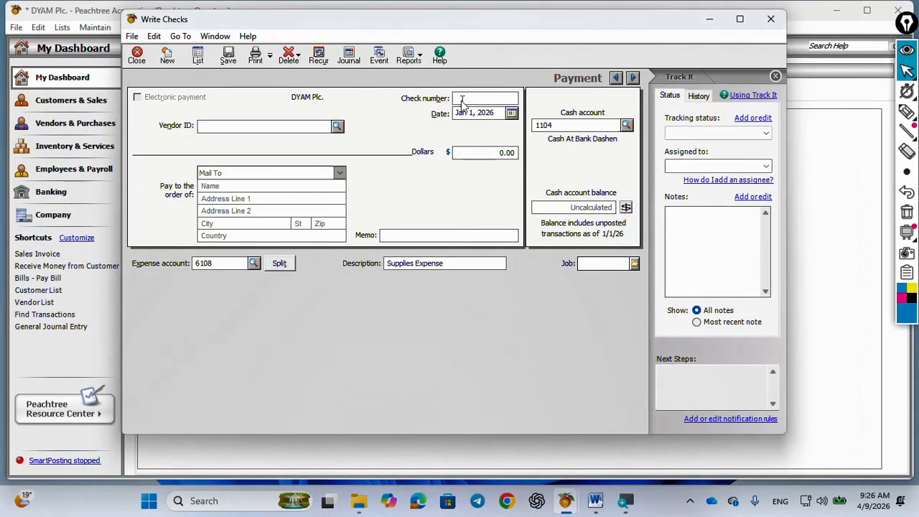
type("Ck133")
left_click(511, 112)
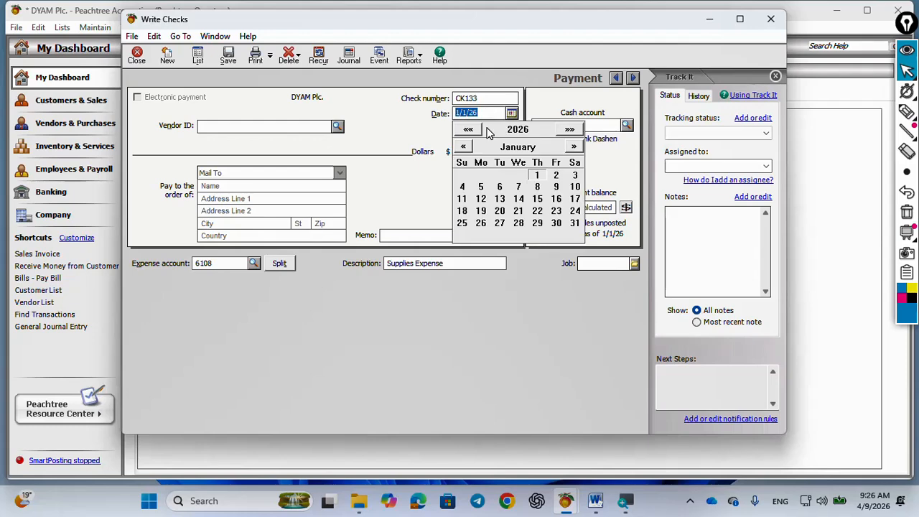
type("1/30/26")
key("Tab")
Set the check amount to 6,530.00 and enter the payee's name in the pay-to-the-order-of details
key("Tab")
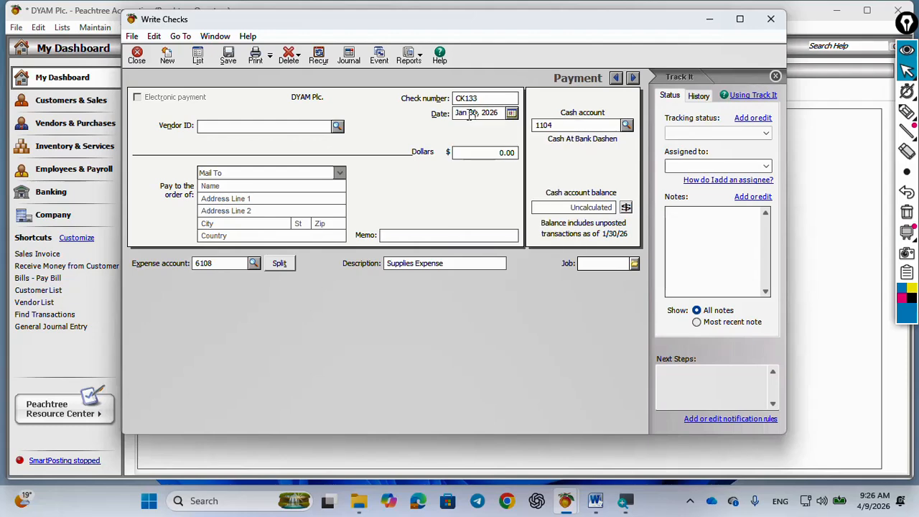
left_click(510, 153)
type("6530")
key("Tab")
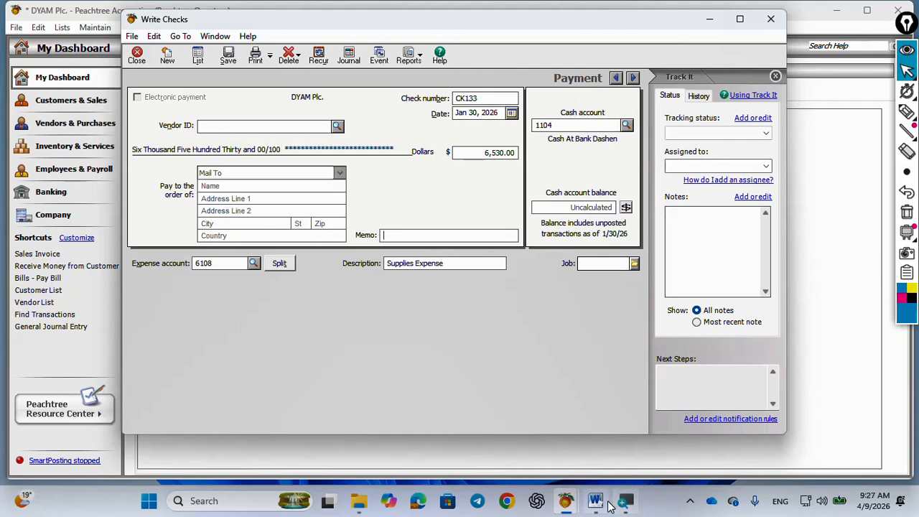
mouse_move(592, 508)
mouse_move(600, 460)
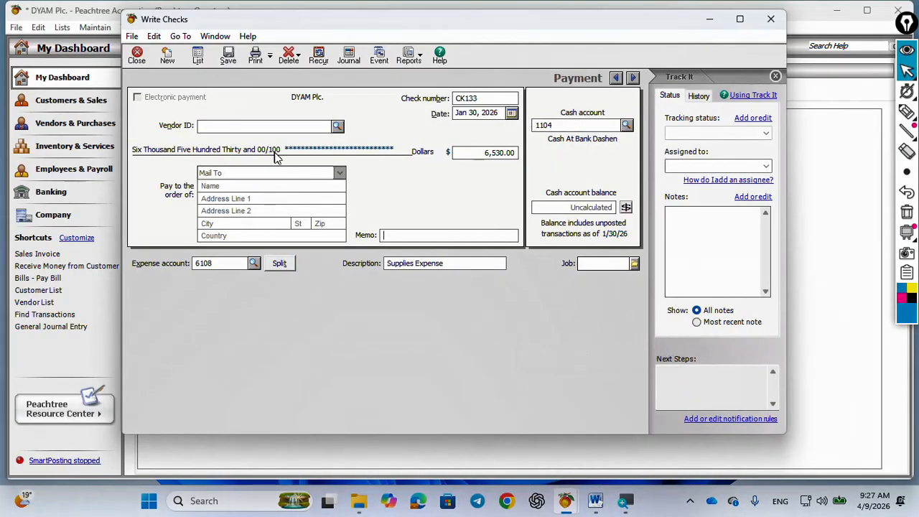
left_click(247, 186)
type("P")
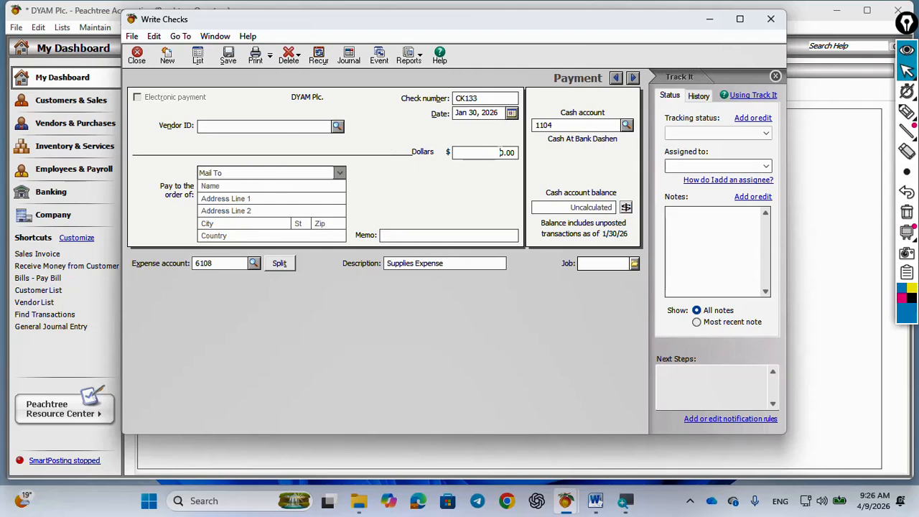
left_click_drag(499, 152, 514, 151)
type("65")
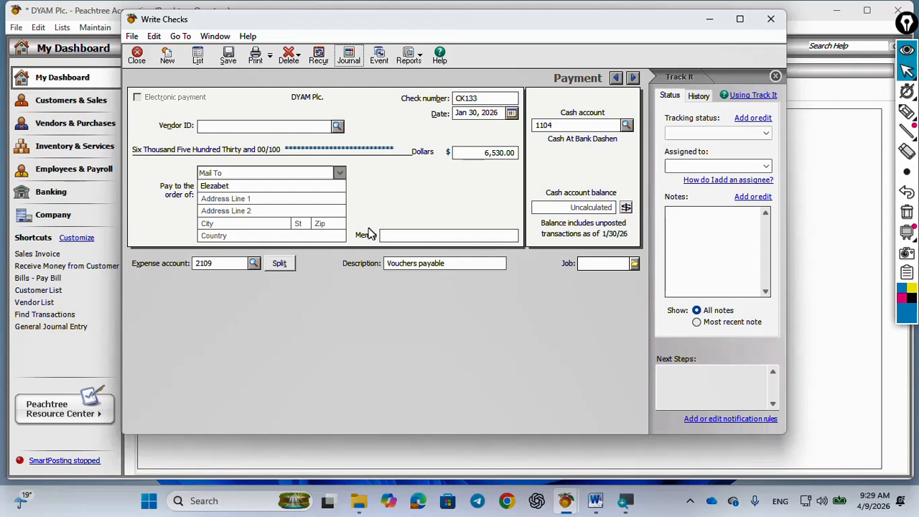
Set the check's expense account to 2109, Vouchers payable
left_click(254, 263)
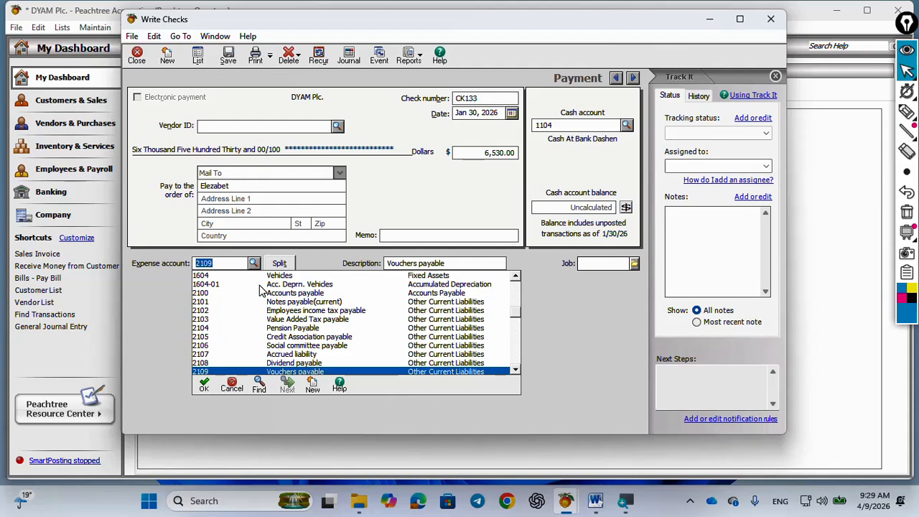
left_click(262, 292)
type("9")
key("Tab")
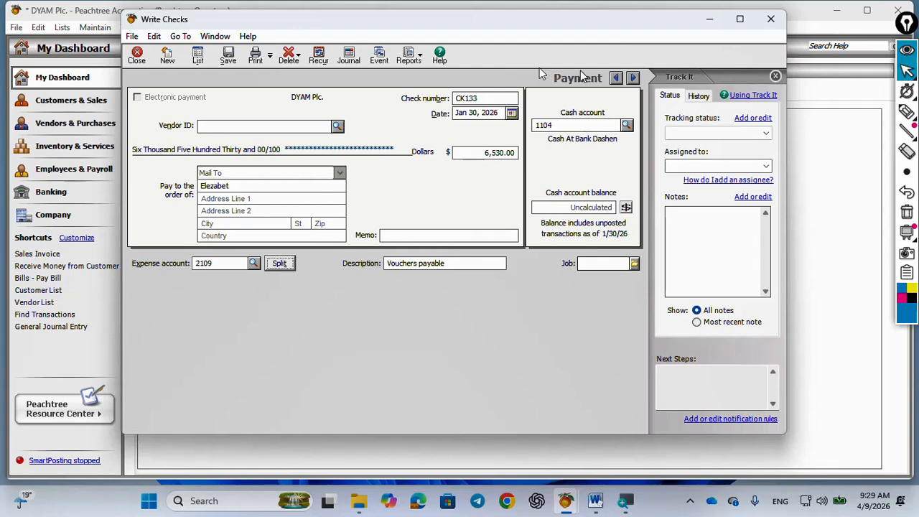
Review check CK133's journal entry behind the screens, save the check and close Write Checks
left_click(349, 56)
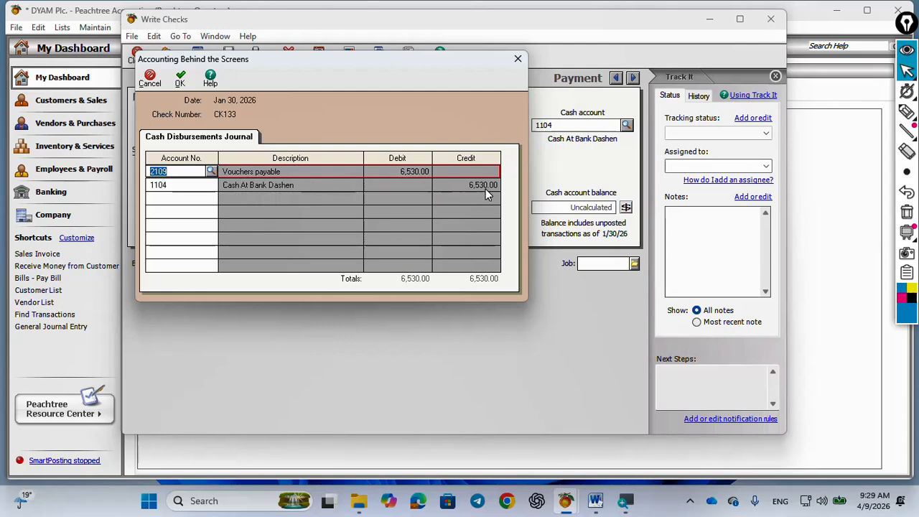
left_click(179, 79)
left_click(228, 60)
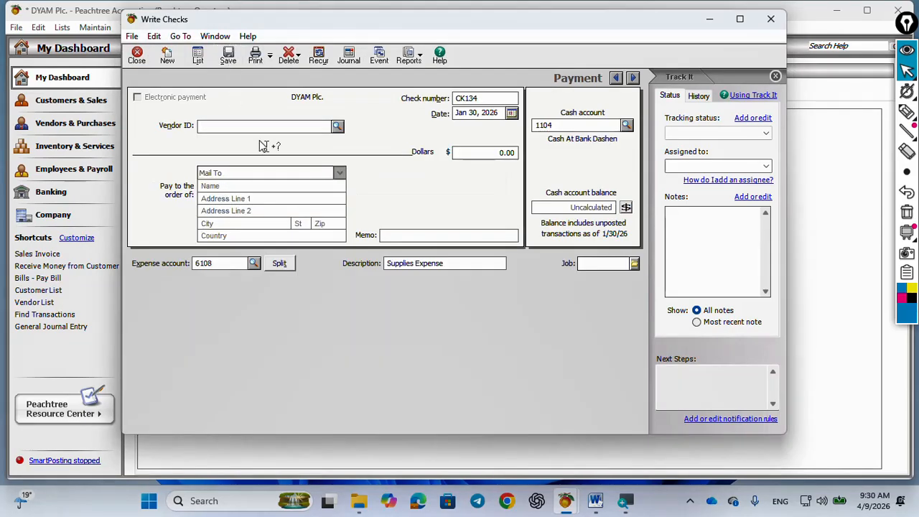
left_click(771, 19)
Examine the CK#134 City Revenue Office payment and its charge breakdown in the Word project document
mouse_move(595, 504)
left_click(609, 459)
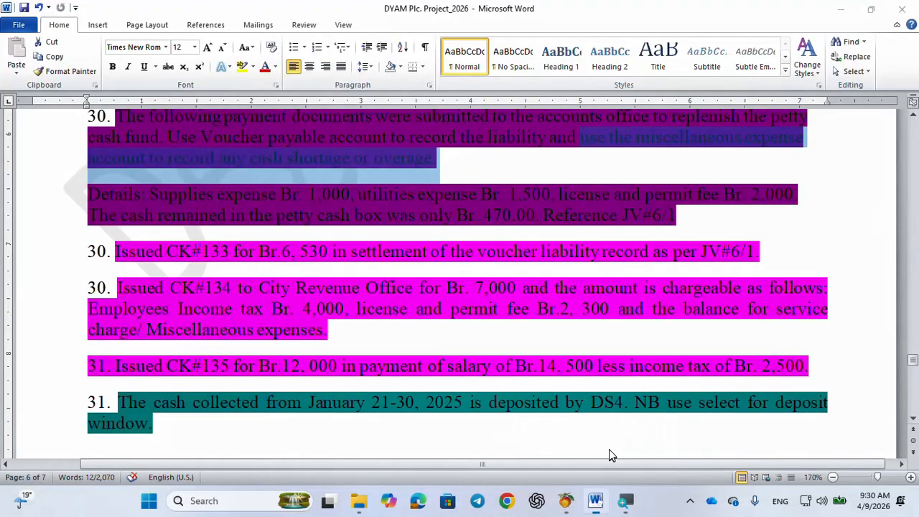
scroll(113, 291, "down", 2)
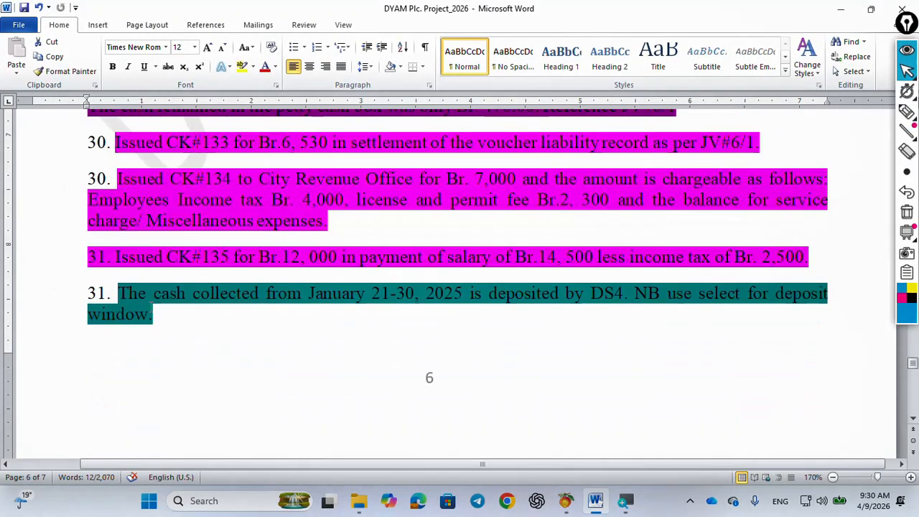
scroll(143, 307, "up", 1)
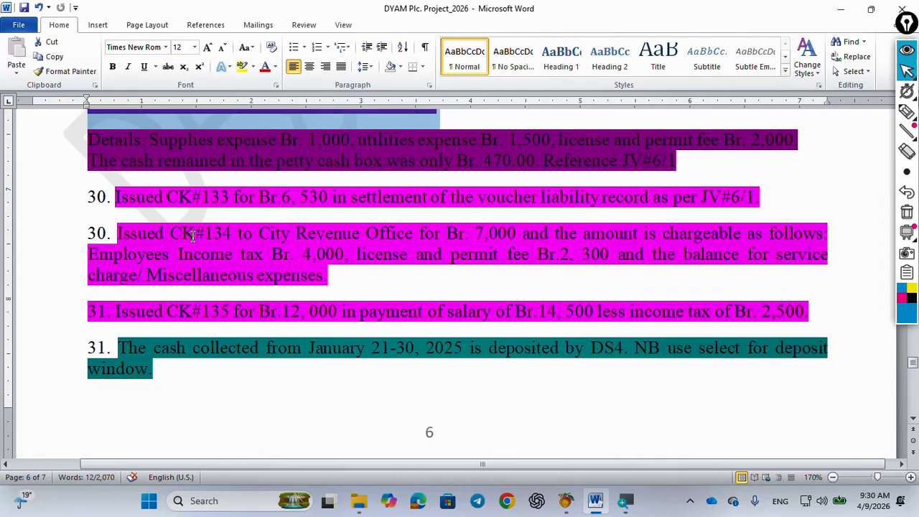
left_click_drag(414, 234, 260, 234)
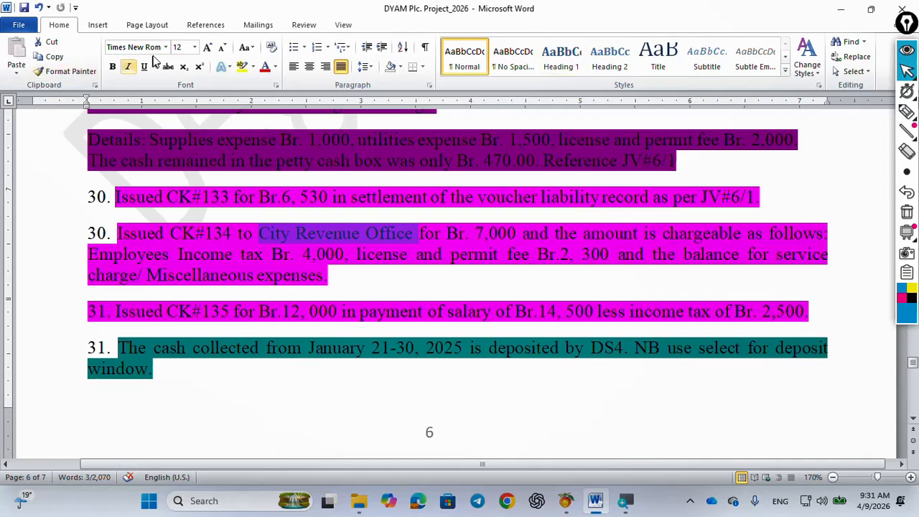
left_click(844, 8)
Open a new Write Checks entry in Peachtree, agreeing to post the Cash Disbursements Journal
left_click(130, 27)
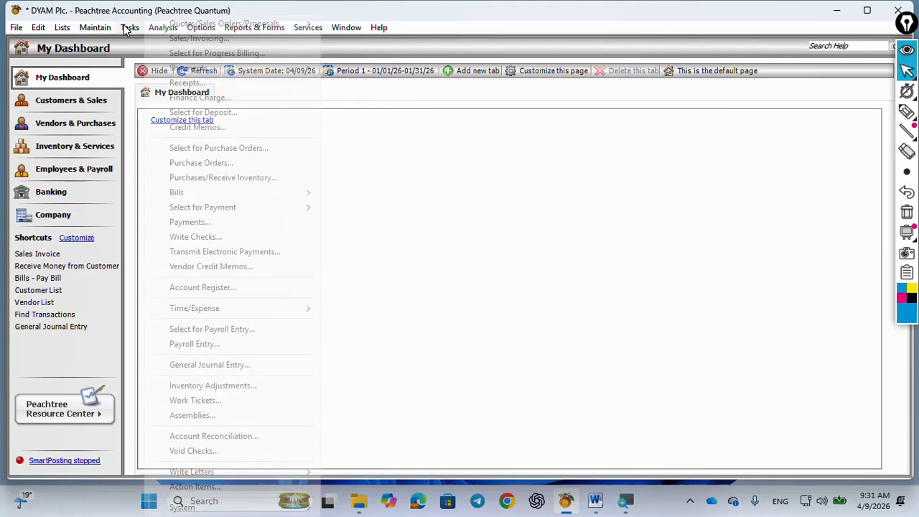
left_click(199, 239)
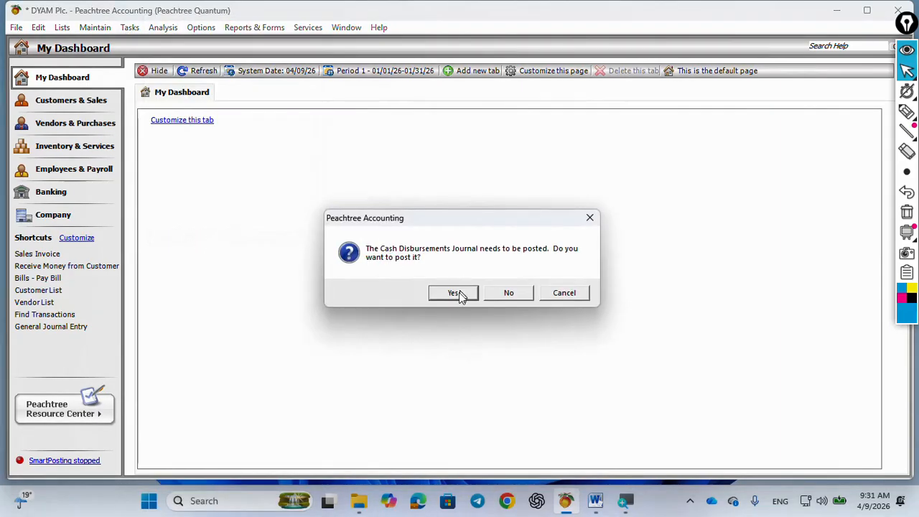
left_click(454, 295)
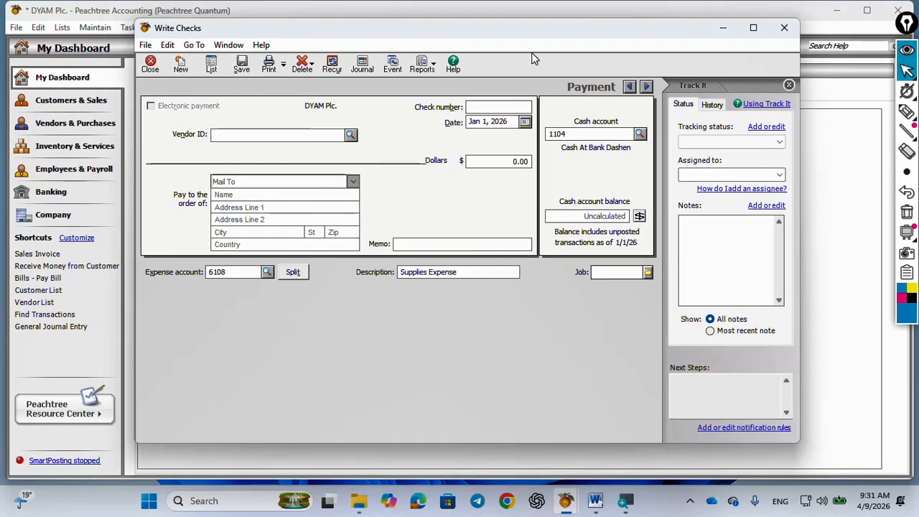
left_click_drag(525, 31, 522, 89)
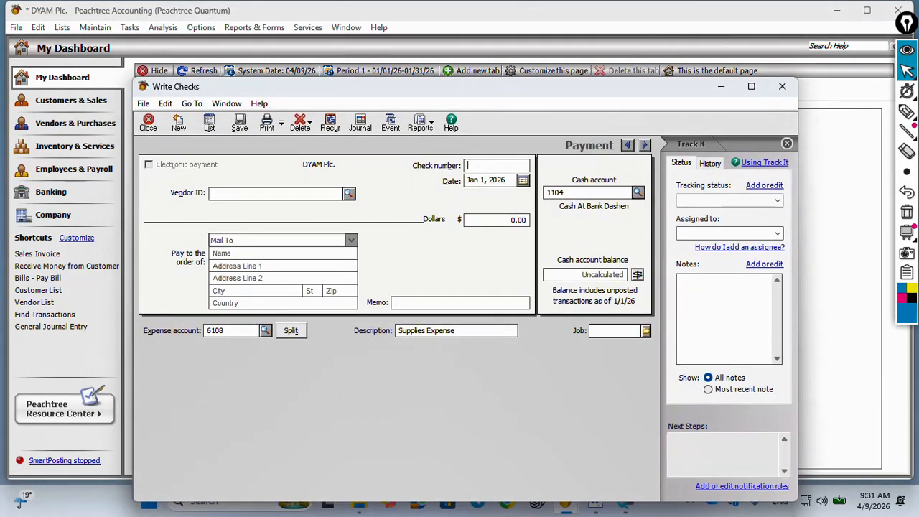
Enter check number CK134, the date Jan 30, 2026 and the amount 7,000.00
left_click(470, 166)
type("CK134")
left_click_drag(491, 180, 467, 181)
type("1/30/")
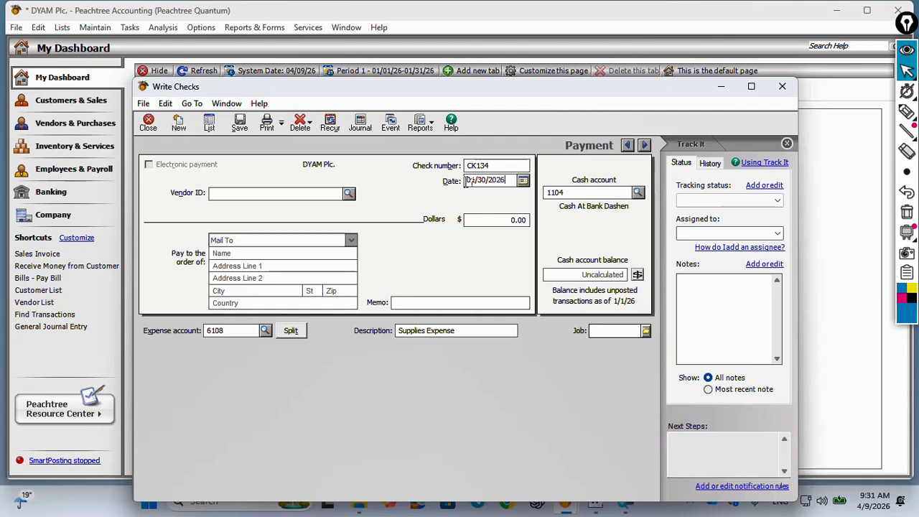
key("Tab")
type("1")
key("Tab")
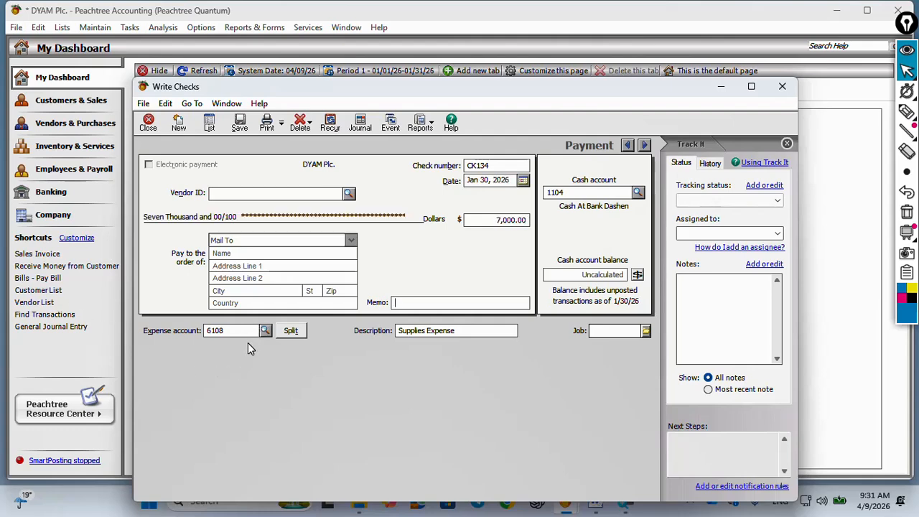
left_click(906, 111)
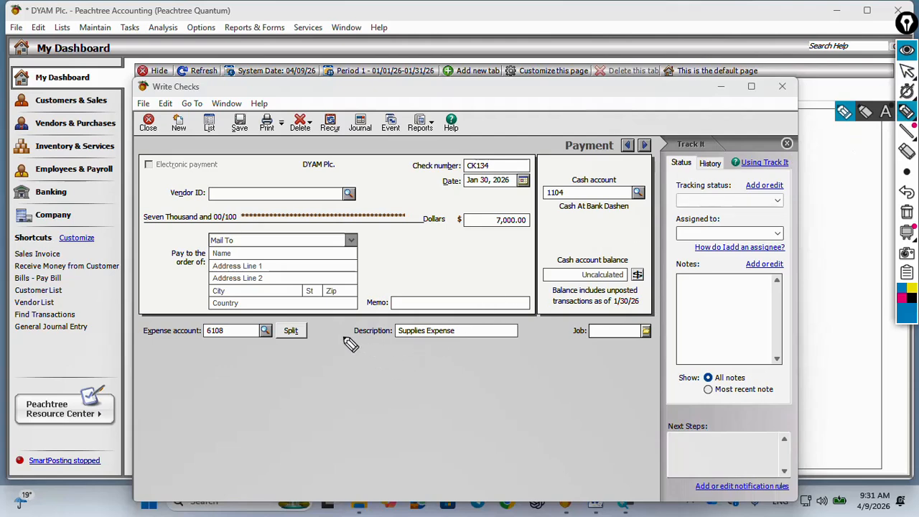
mouse_move(325, 334)
left_mouse_down()
mouse_move(283, 322)
mouse_move(271, 339)
mouse_move(339, 338)
mouse_move(318, 327)
left_mouse_up()
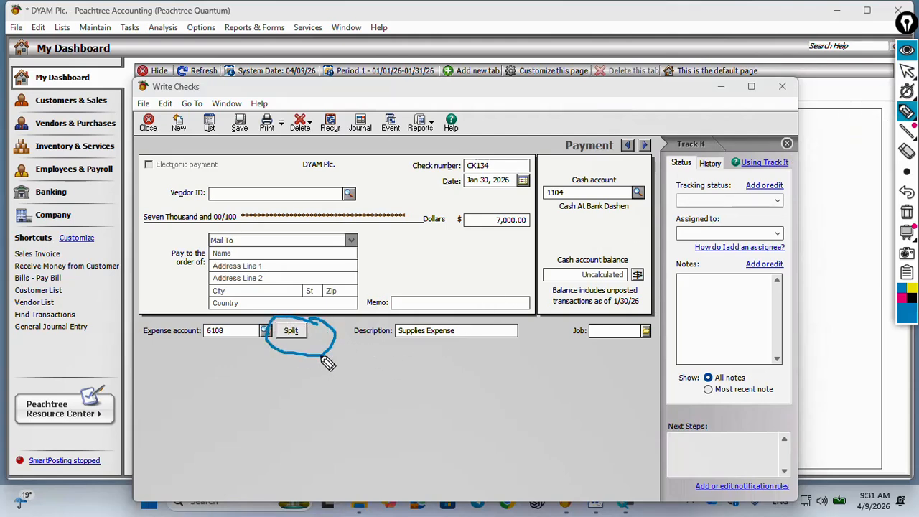
left_click(906, 213)
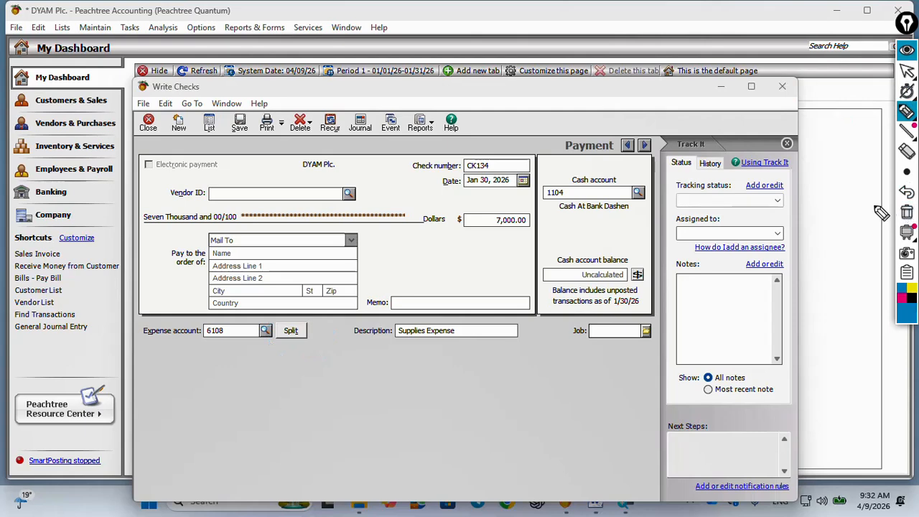
left_click(906, 69)
Split check CK134's expense, consulting the transaction in Word, and set the first line's account to 6104, Payroll tax expense
left_click(290, 330)
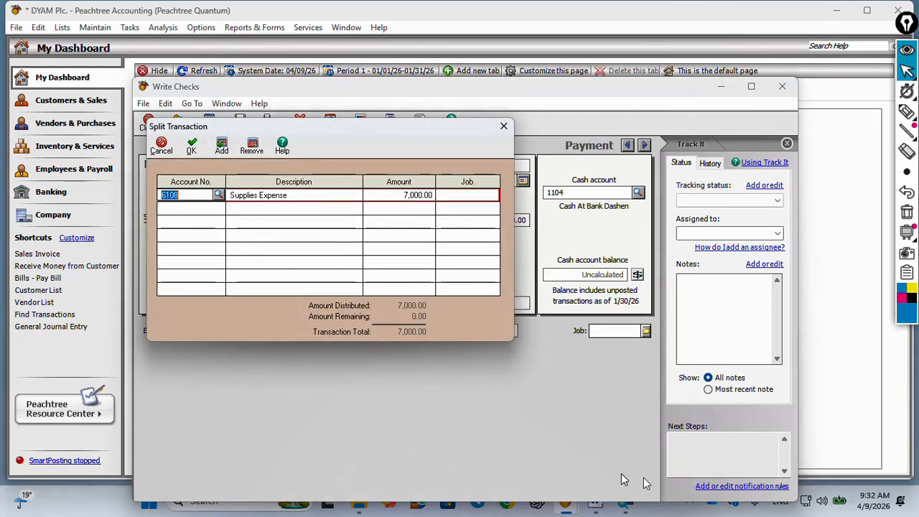
left_click(599, 457)
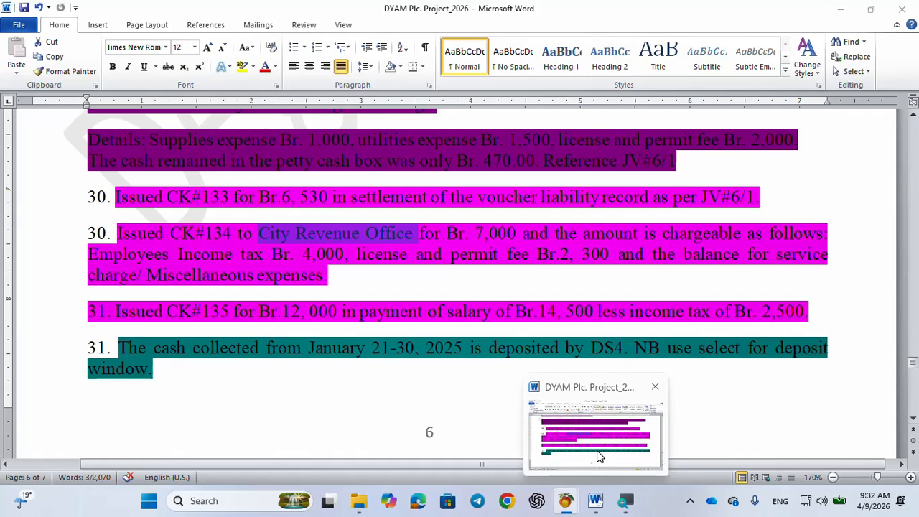
left_click(220, 194)
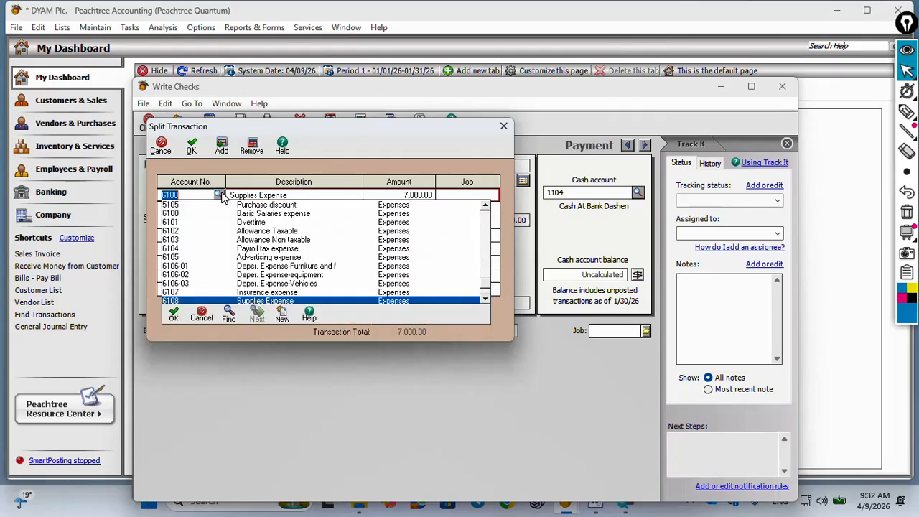
left_click(484, 299)
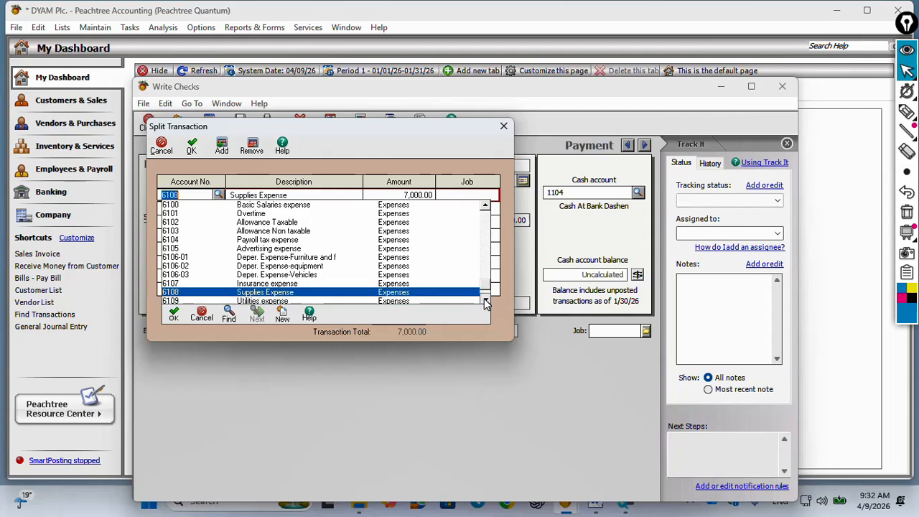
type("6104")
key("Return")
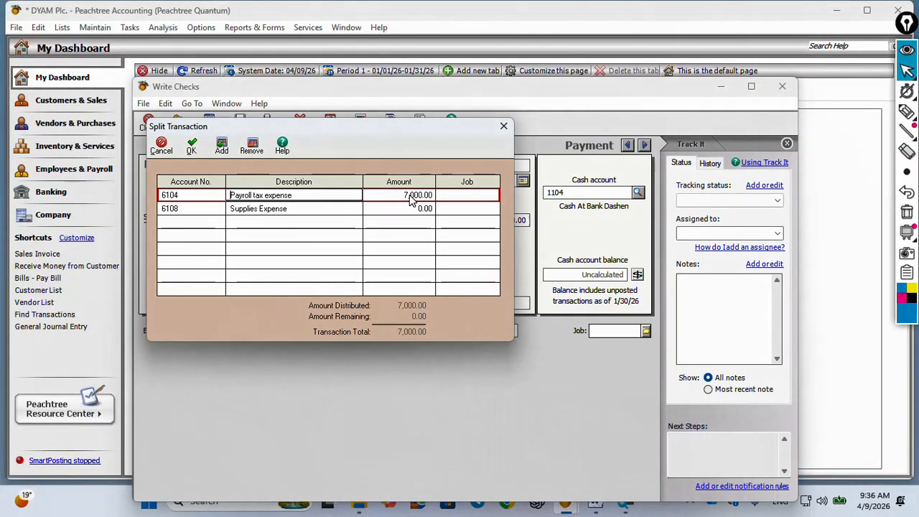
Set the Payroll tax expense line's amount to 4,000 and consult the Word document for the next charge
left_click(411, 196)
type("4000")
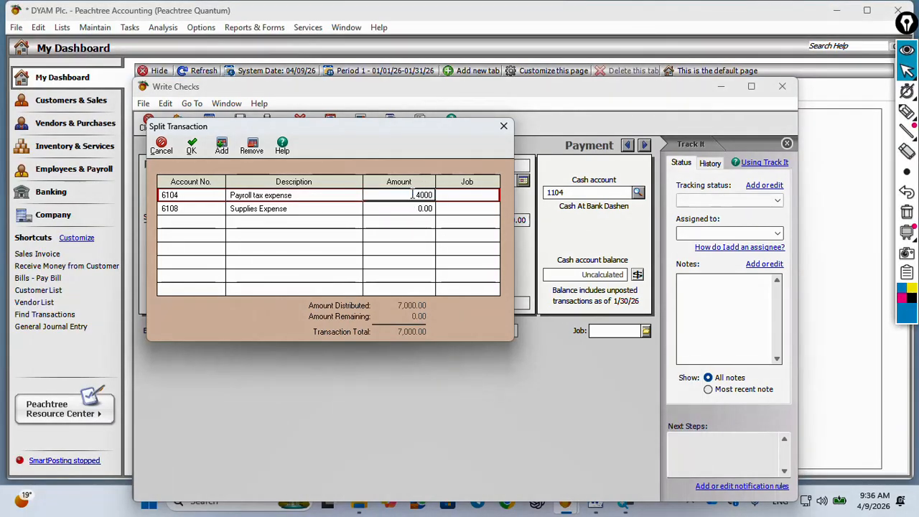
key("Return")
key("Return")
key("Return")
mouse_move(597, 503)
mouse_move(589, 440)
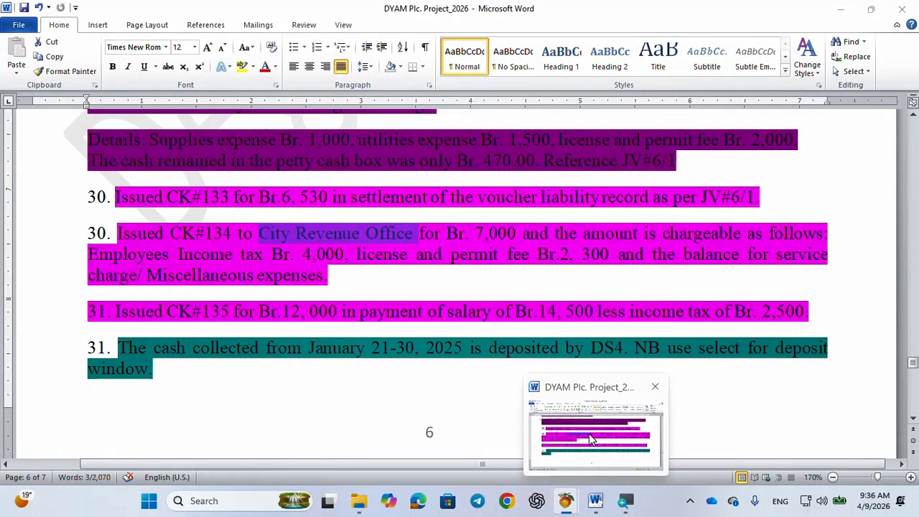
Set the second split line's account to 6110, License and permit fees, and its amount to 2,300
type("6110")
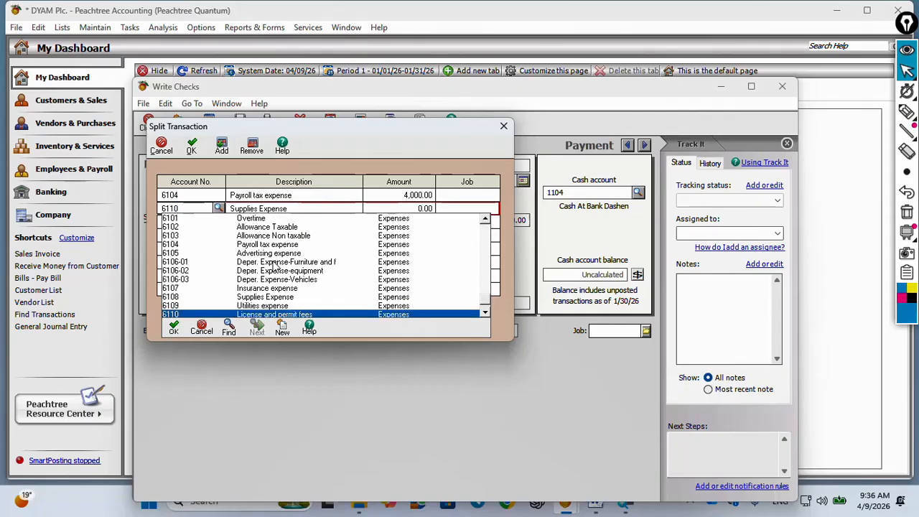
key("Return")
left_click(421, 208)
type("23")
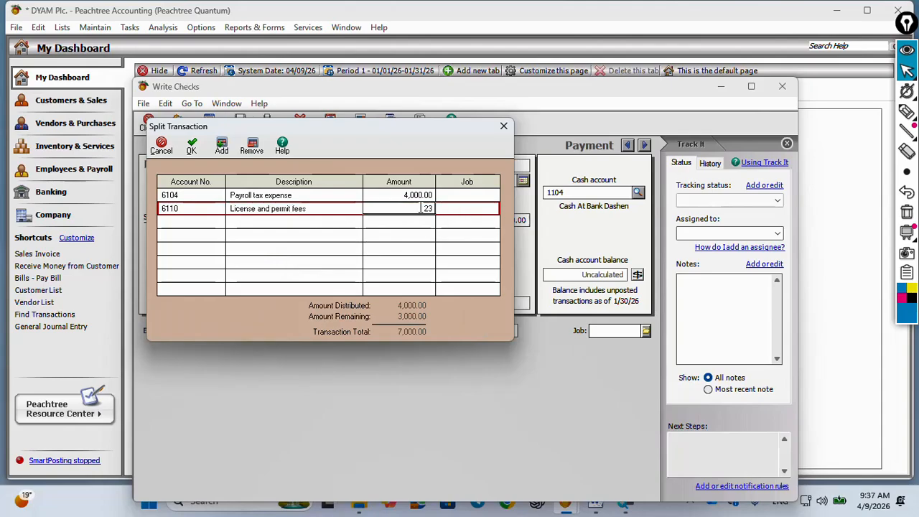
Consult the Word document, charge the third split line to account 6111, Miscellaneous expense, and accept the split
mouse_move(601, 458)
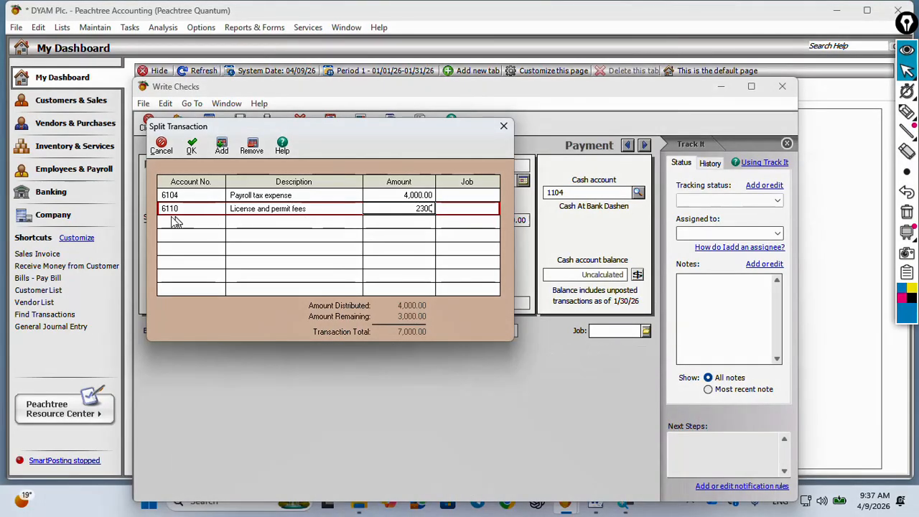
left_click(177, 222)
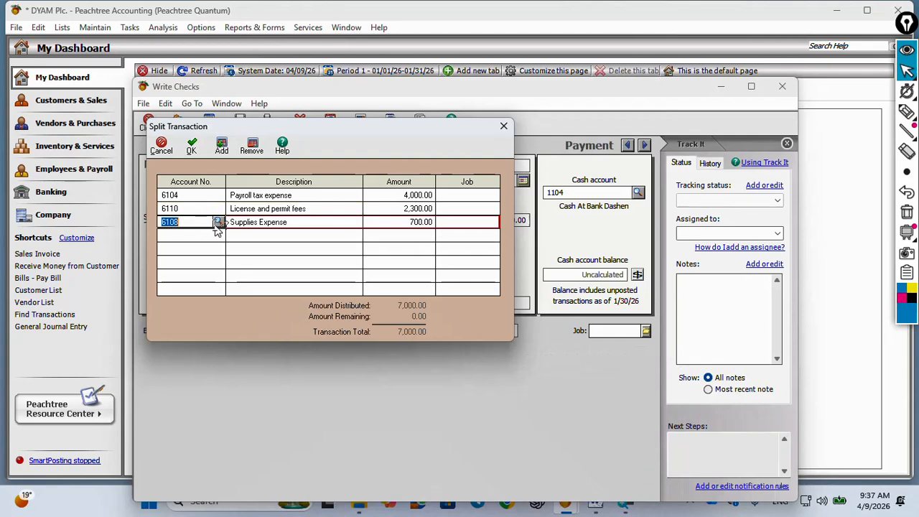
type("6111")
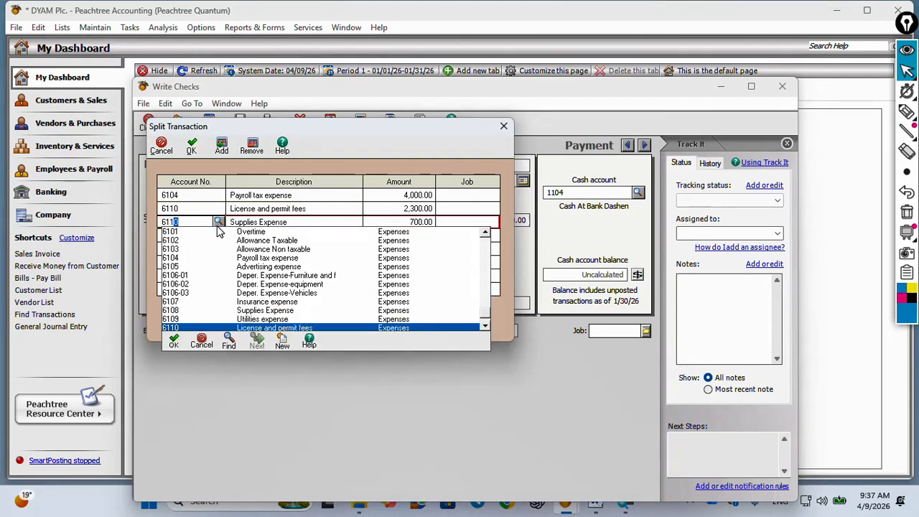
key("Return")
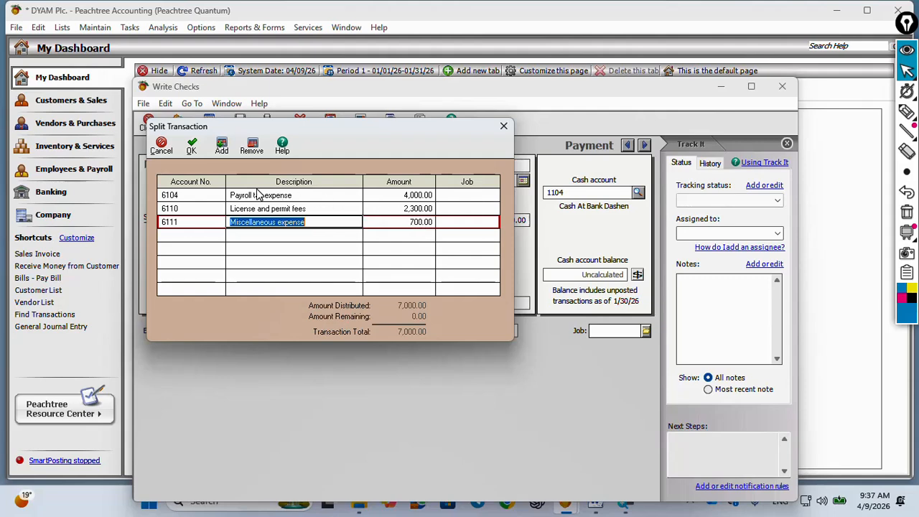
left_click(191, 150)
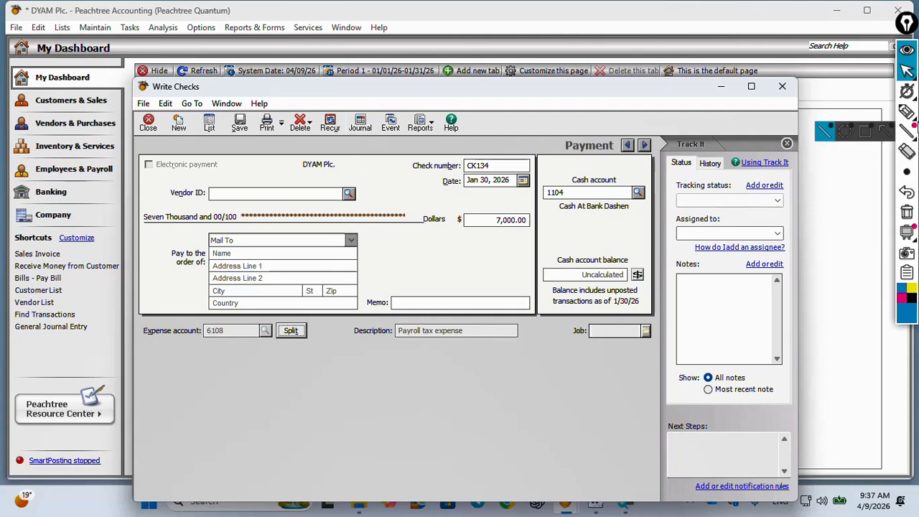
Review the Cash Disbursements Journal lines behind check CK134 and return to the check
left_click(906, 112)
left_click(360, 124)
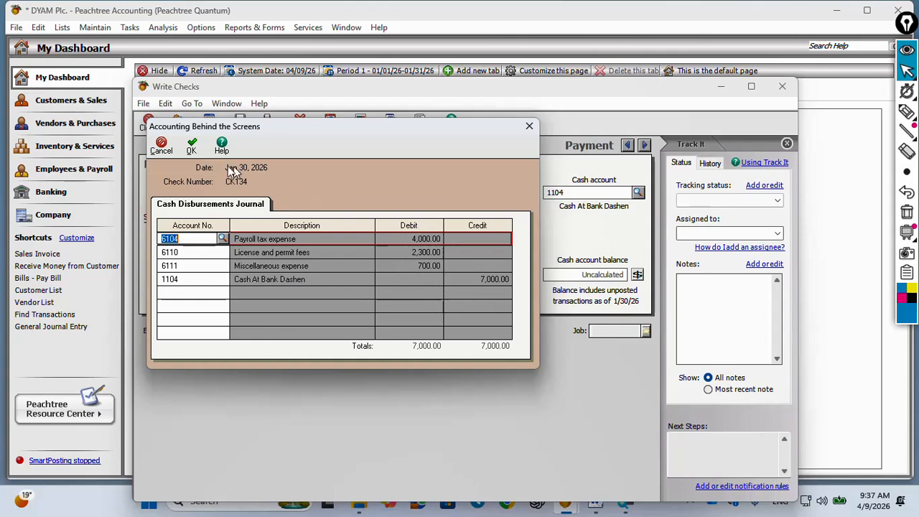
left_click(191, 150)
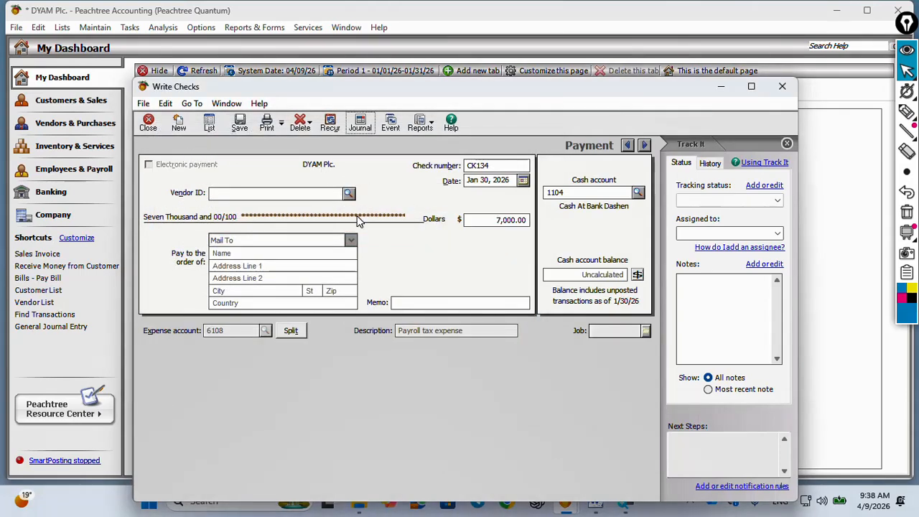
Set check CK134's vendor to CFRO, City Finance and Revenue office, and save the check
left_click(349, 194)
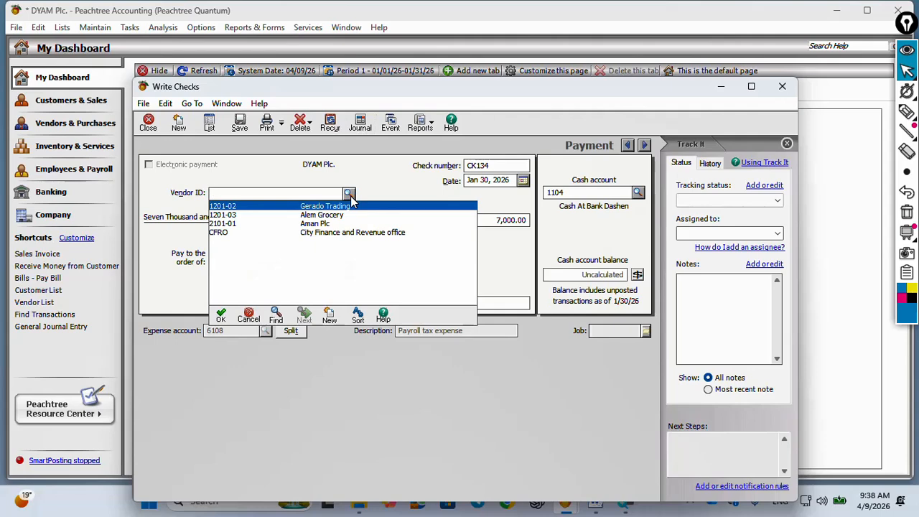
double_click(321, 234)
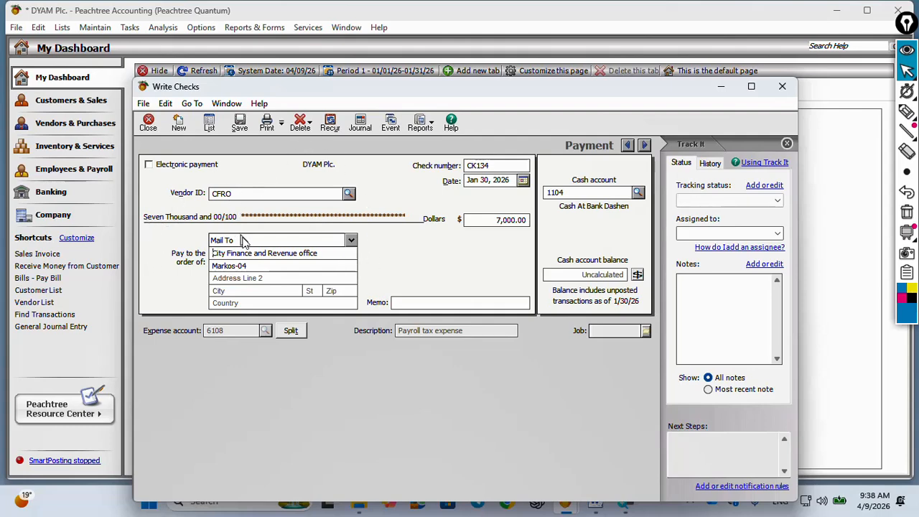
left_click(240, 125)
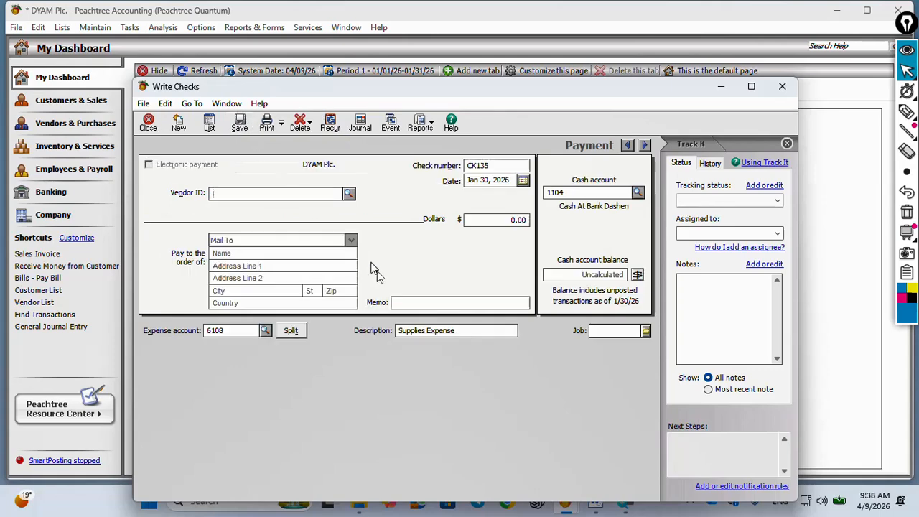
Switch to the Word document to read the January 31 CK#135 transaction, circling it and clearing the mark
key("alt+Tab")
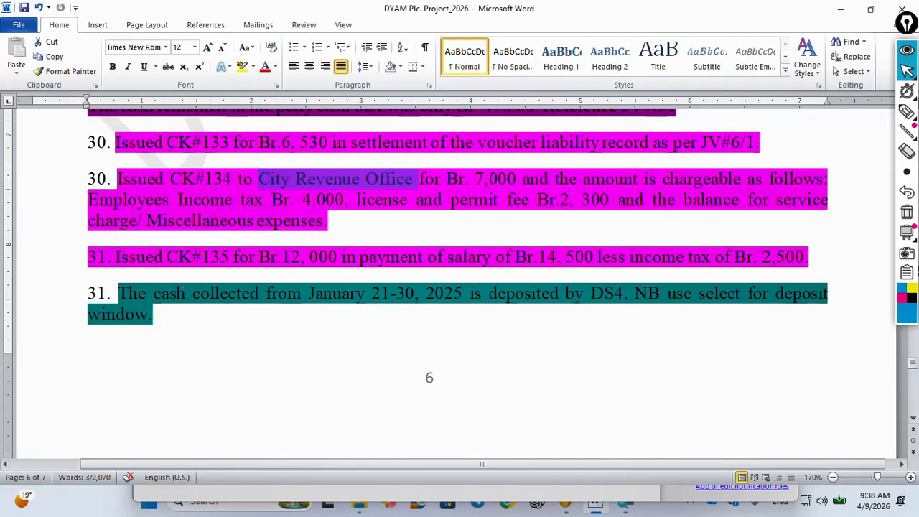
mouse_move(847, 247)
left_mouse_down()
mouse_move(127, 246)
mouse_move(90, 281)
mouse_move(849, 251)
left_mouse_up()
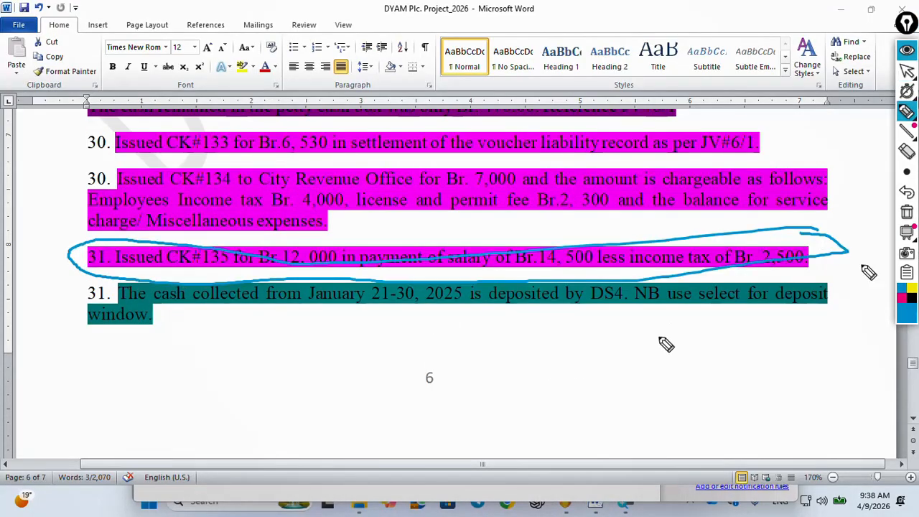
left_click(907, 74)
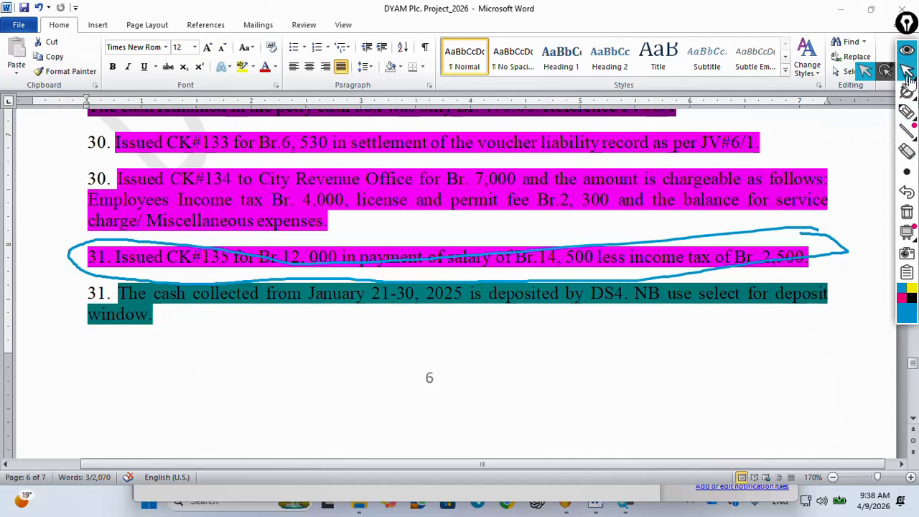
left_click(907, 212)
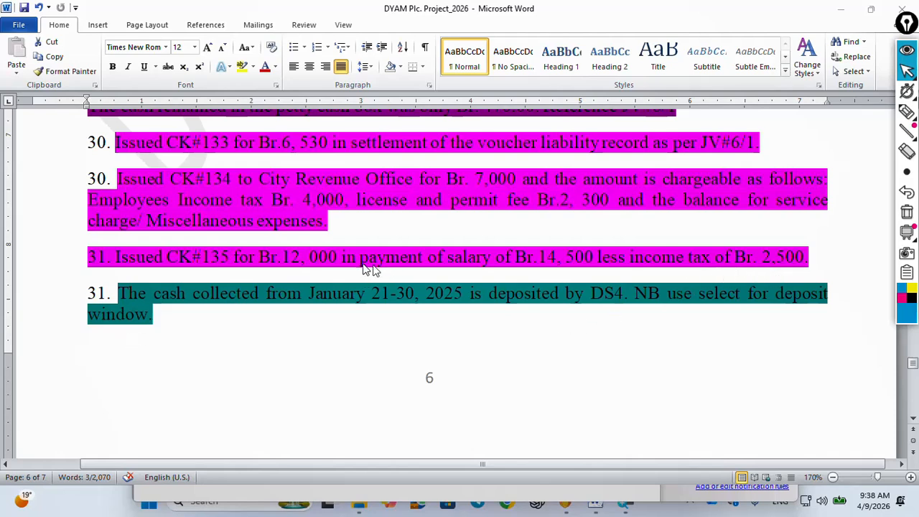
Circle the check amount, salary and income tax figures in the CK#135 transaction, and clear the marks
left_click(907, 112)
left_click_drag(601, 234, 600, 257)
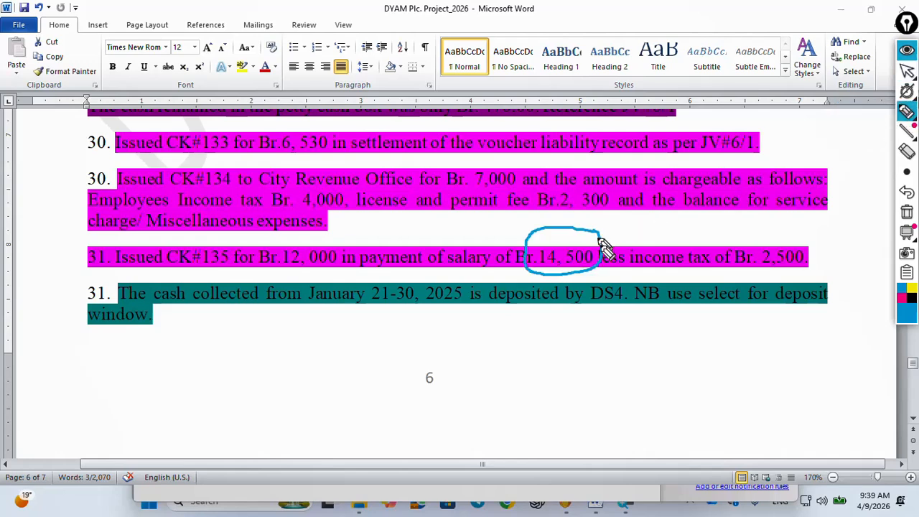
mouse_move(320, 236)
left_mouse_down()
mouse_move(287, 237)
mouse_move(273, 266)
mouse_move(302, 277)
mouse_move(325, 237)
left_mouse_up()
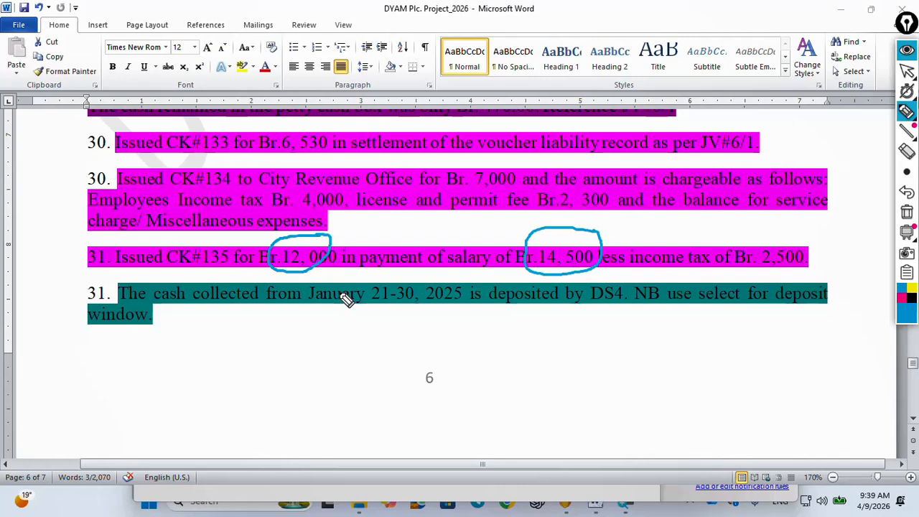
mouse_move(824, 244)
left_mouse_down()
mouse_move(784, 232)
mouse_move(753, 261)
mouse_move(813, 271)
mouse_move(827, 248)
mouse_move(820, 235)
mouse_move(833, 265)
left_mouse_up()
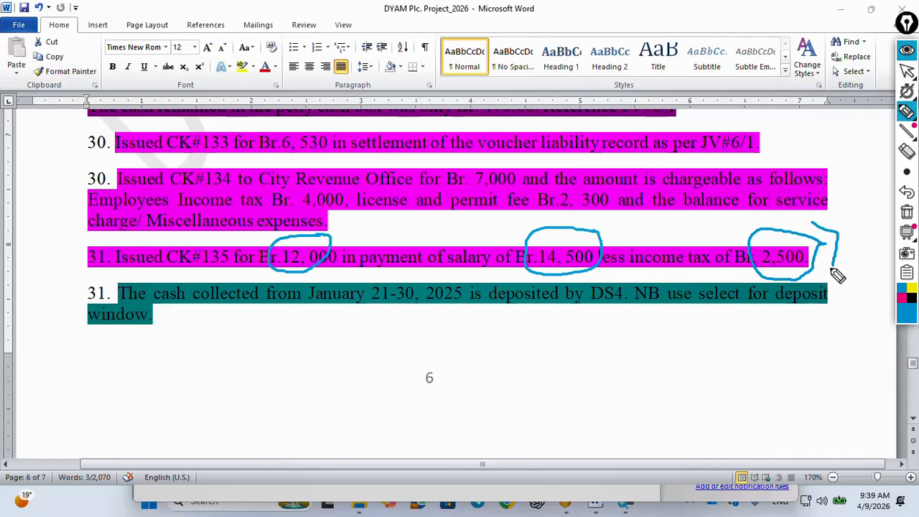
left_click(907, 213)
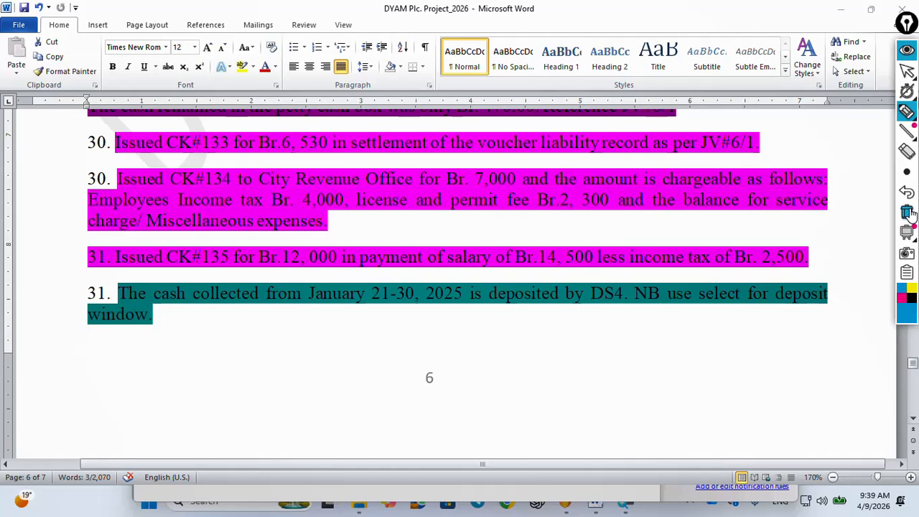
Underline the income tax part of the CK#135 transaction, handwrite notes below the text, clear all marks and restore the normal pointer
left_click_drag(639, 274, 759, 275)
left_click_drag(656, 277, 762, 278)
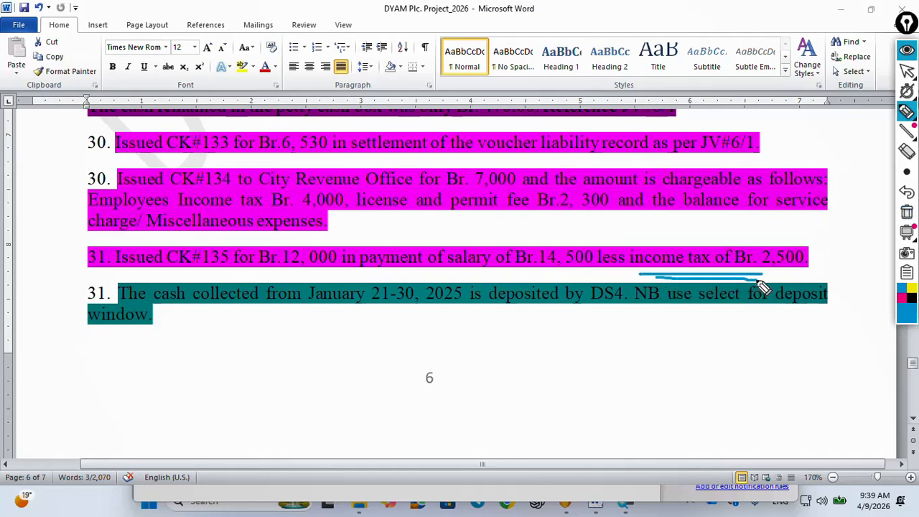
left_click(906, 172)
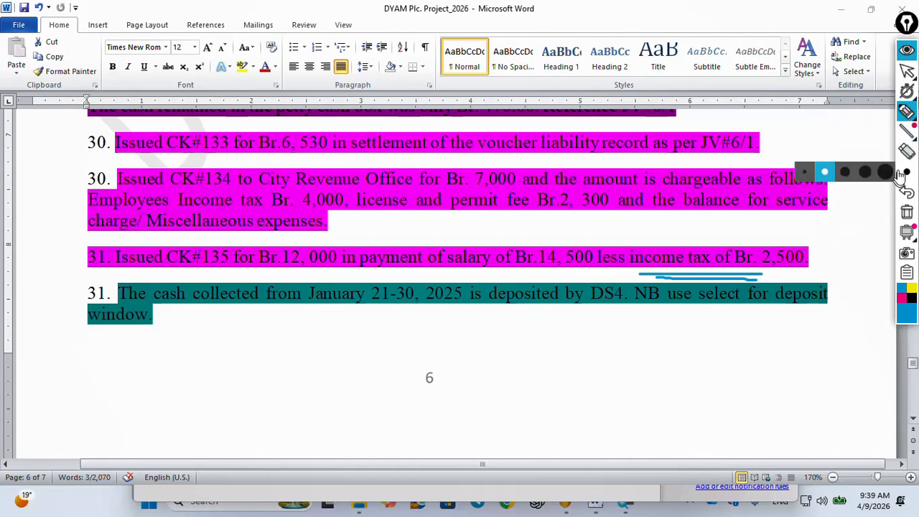
mouse_move(692, 336)
left_mouse_down()
mouse_move(700, 358)
mouse_move(720, 358)
mouse_move(729, 334)
mouse_move(759, 355)
left_mouse_up()
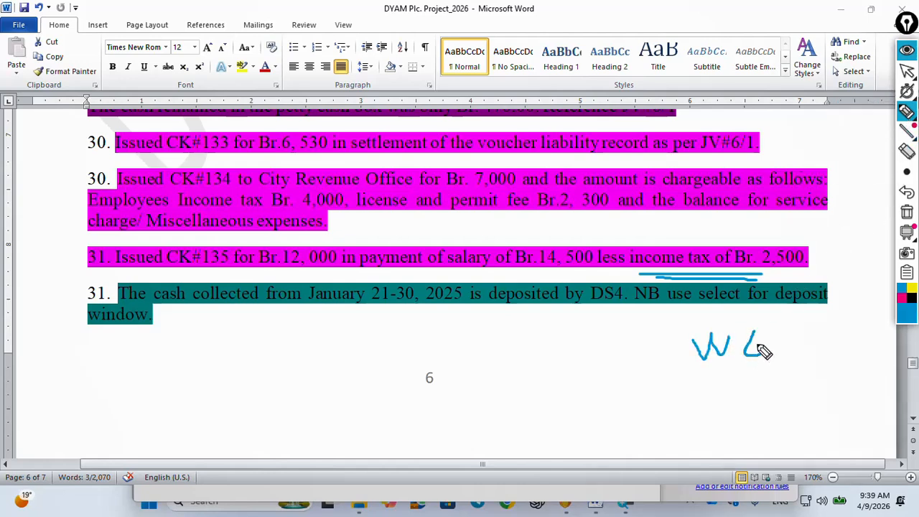
mouse_move(716, 401)
left_mouse_down()
mouse_move(700, 379)
mouse_move(737, 379)
mouse_move(741, 394)
mouse_move(763, 374)
left_mouse_up()
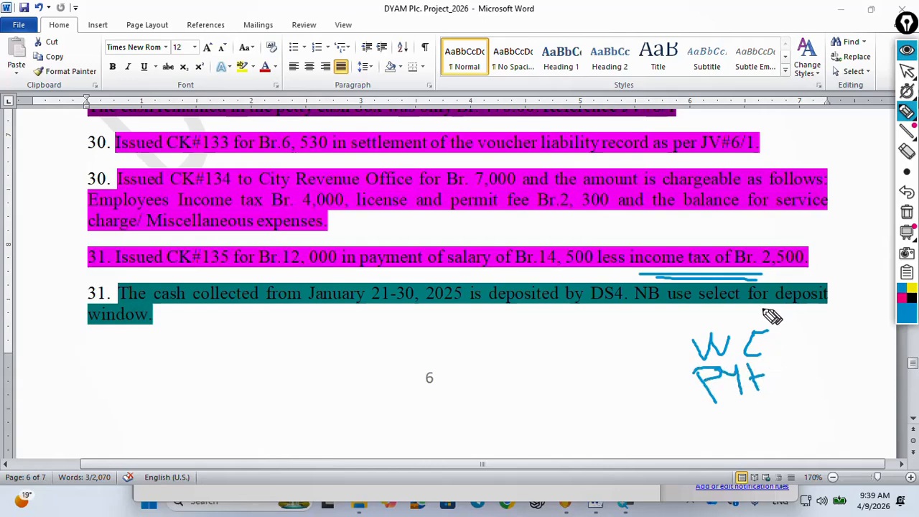
mouse_move(772, 313)
left_mouse_down()
mouse_move(738, 424)
mouse_move(779, 330)
left_mouse_up()
left_click(906, 211)
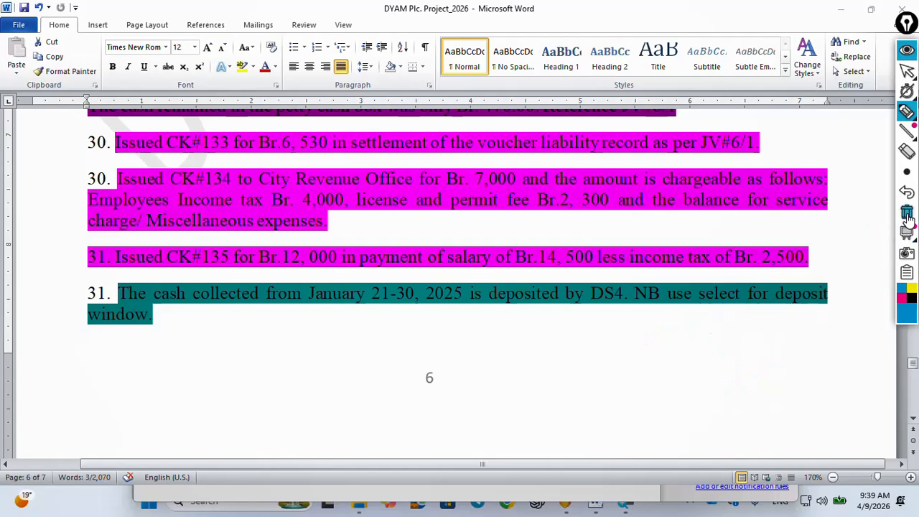
mouse_move(908, 89)
left_click(906, 69)
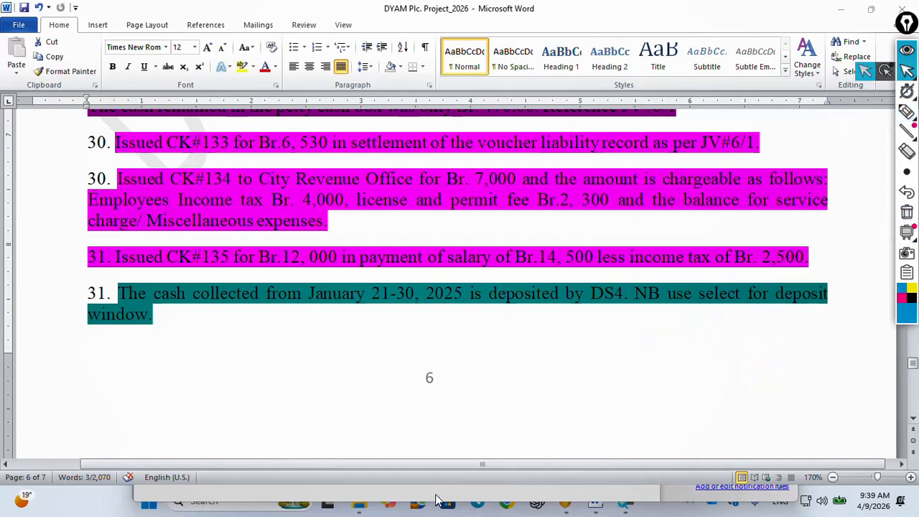
Switch back to Peachtree and bring up the Write Checks entry for check CK135
mouse_move(572, 503)
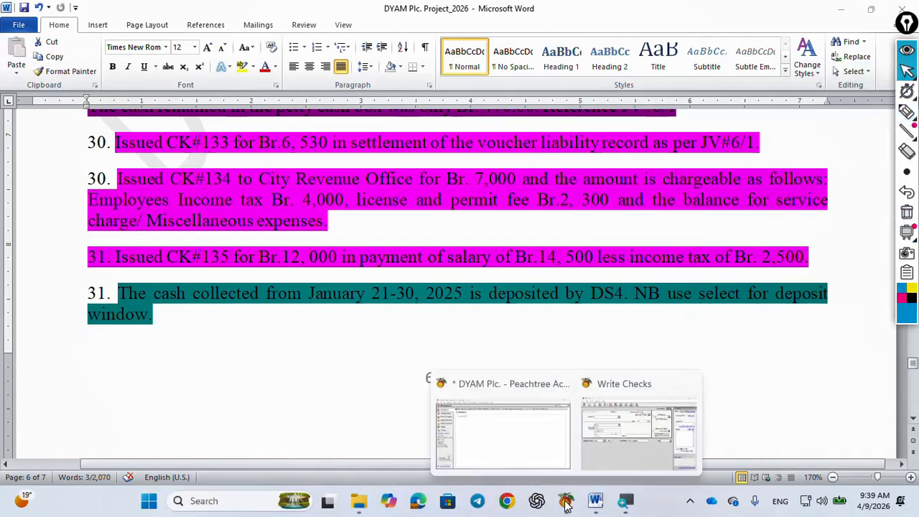
left_click(625, 424)
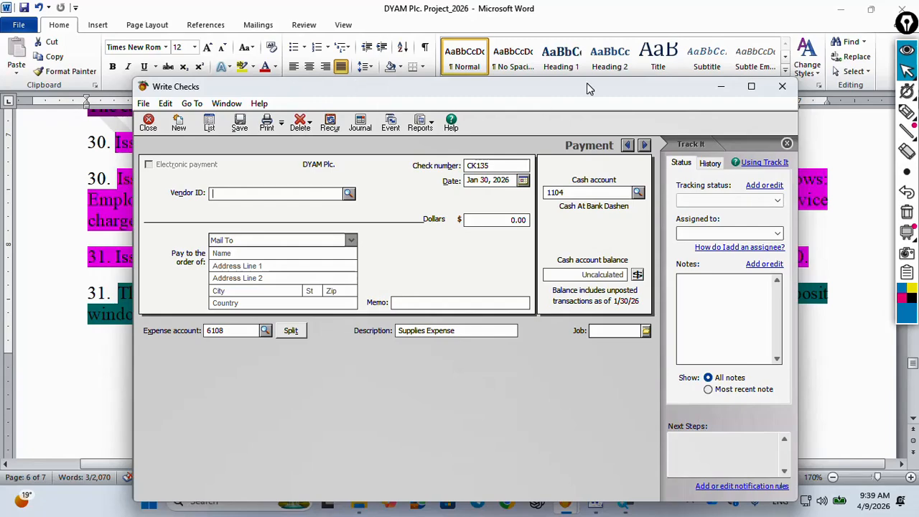
left_click(836, 13)
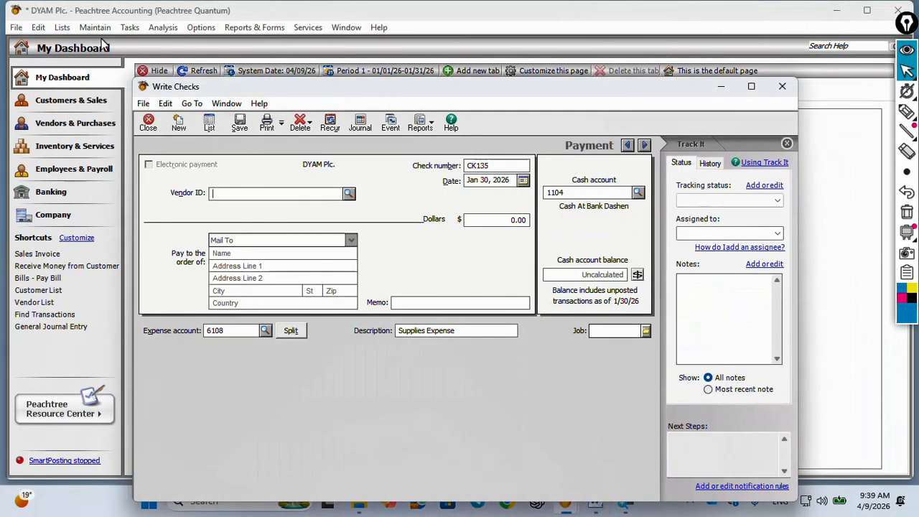
left_click_drag(357, 89, 353, 64)
left_click(125, 26)
left_click(125, 27)
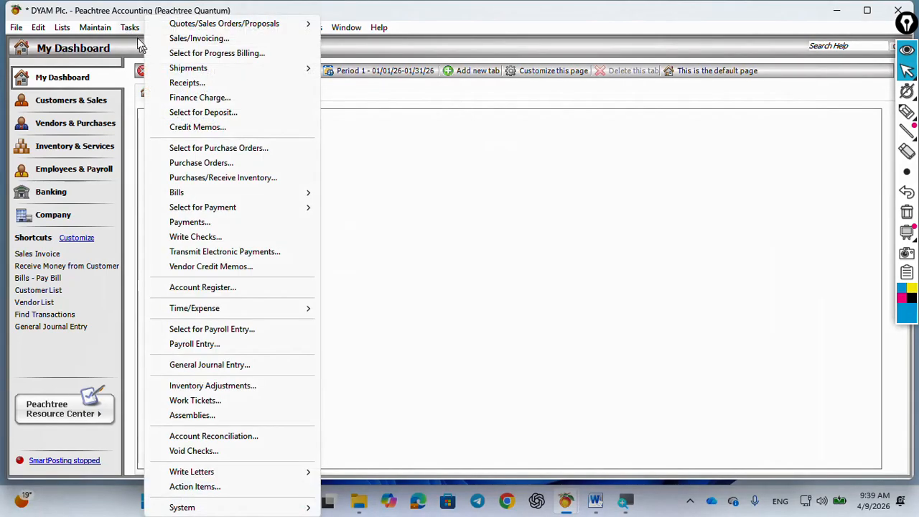
left_click(212, 242)
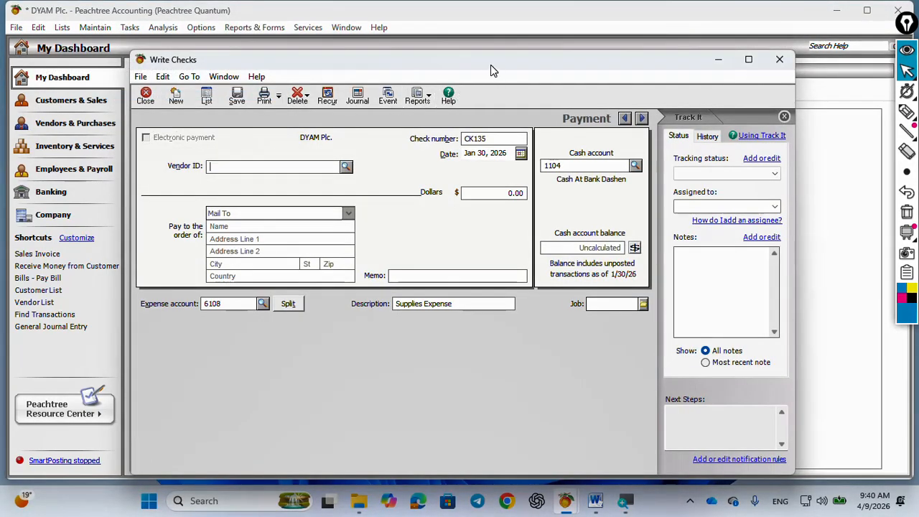
Enter Eployee as check CK135's payee name with no vendor selected, and consult the transaction in Word
left_click_drag(491, 66, 460, 46)
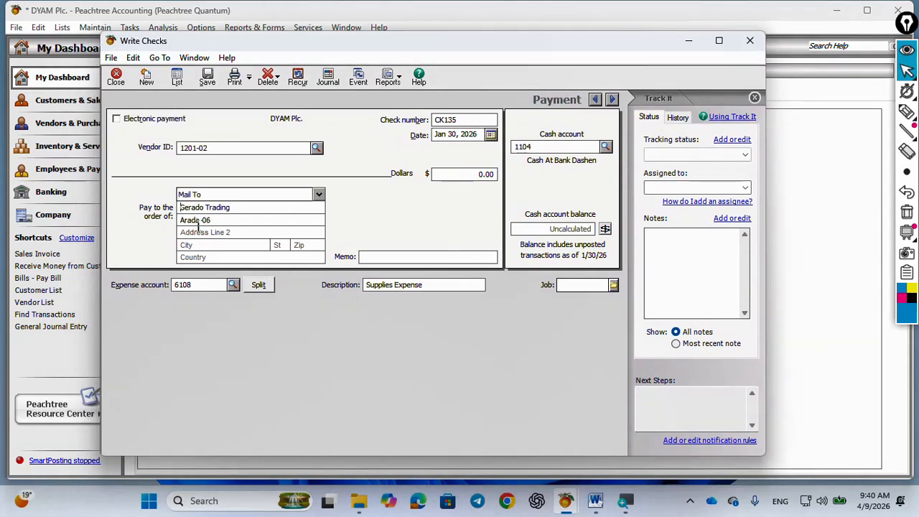
left_click(316, 149)
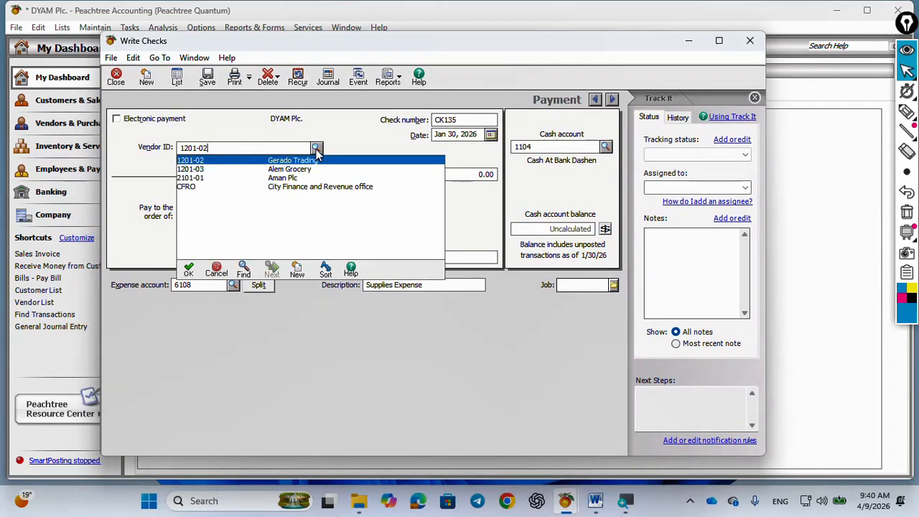
left_click(216, 269)
left_click(235, 207)
type("Eployee")
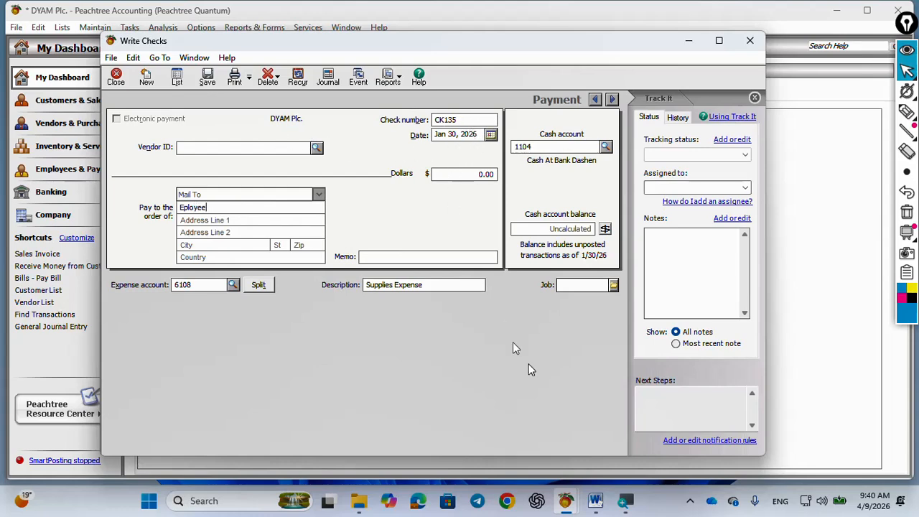
left_click(596, 501)
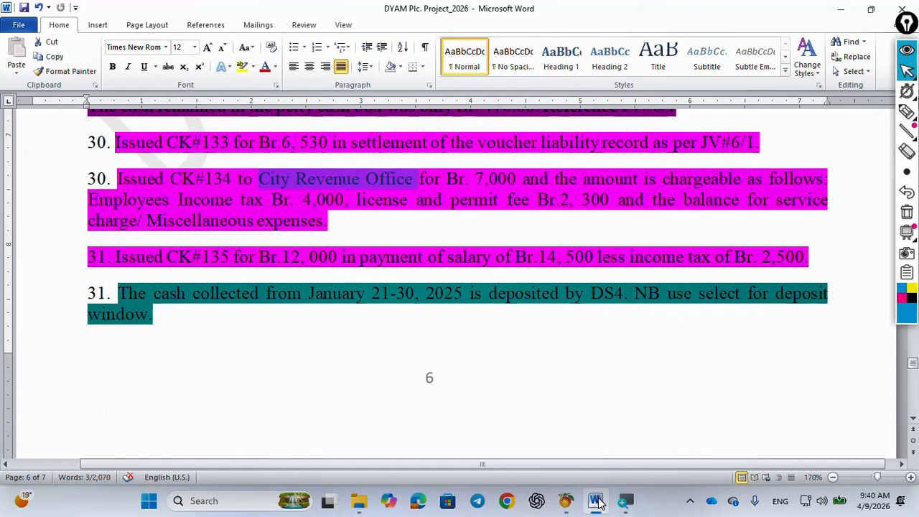
Switch back to Peachtree, restore the normal pointer and set check CK135's amount to 12,000
left_click(596, 501)
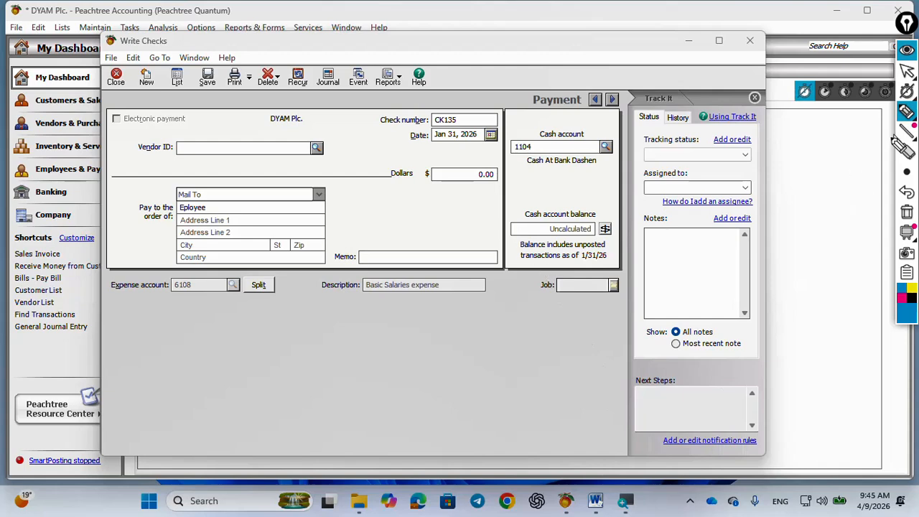
left_click(909, 76)
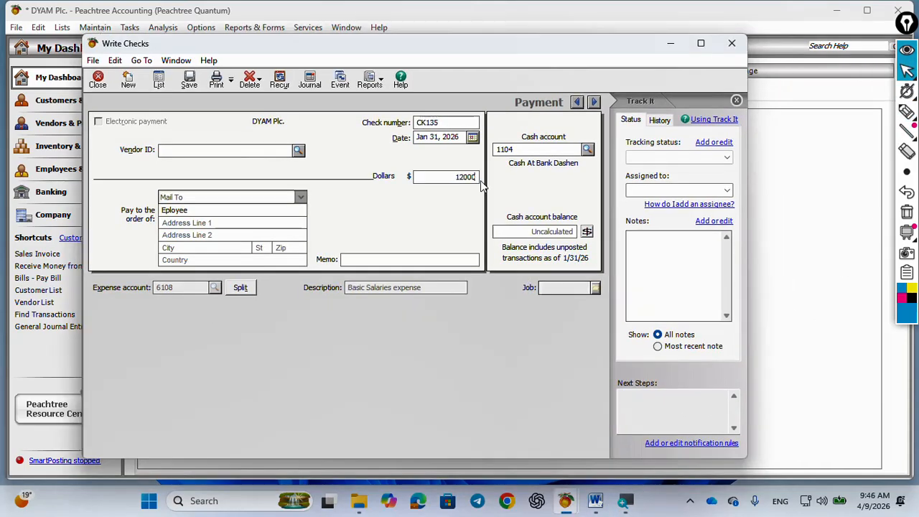
key("Tab")
Split check CK135 and allocate 14,500 to account 6100 Basic Salaries expense on the first line
left_click(242, 287)
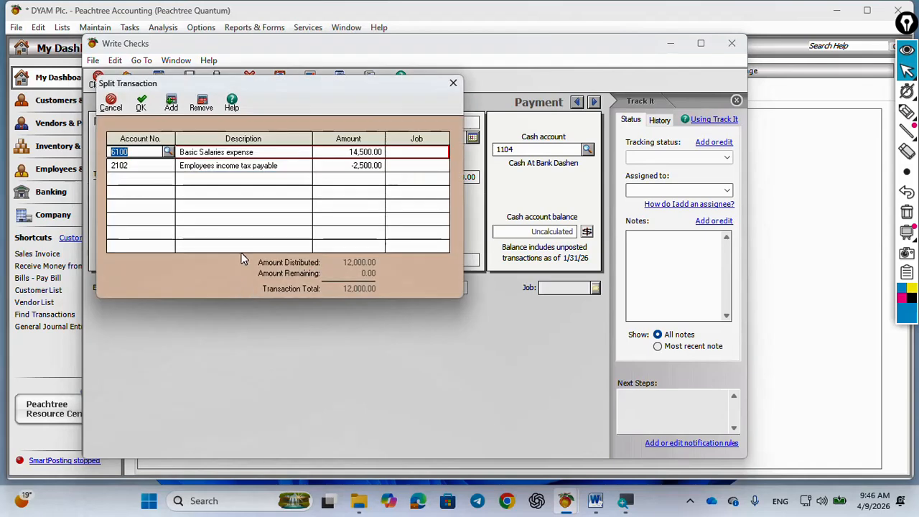
left_click(167, 154)
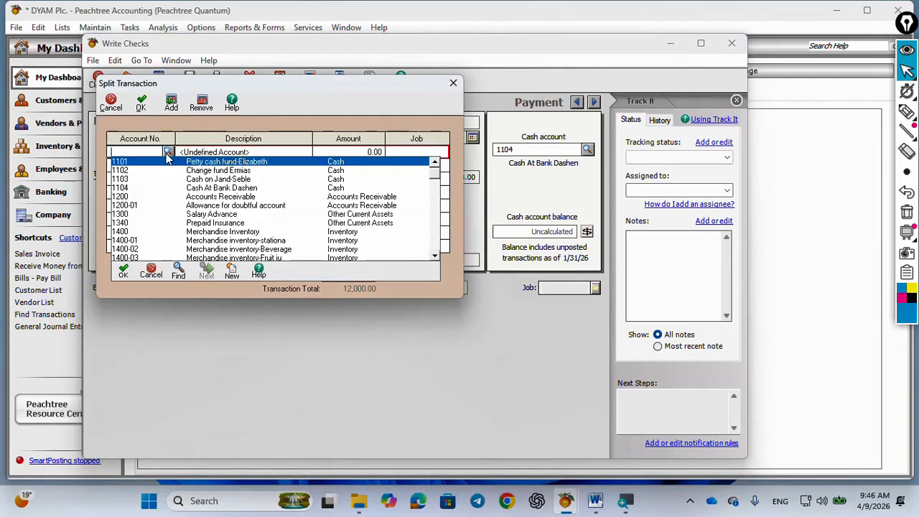
type("6100")
key("Return")
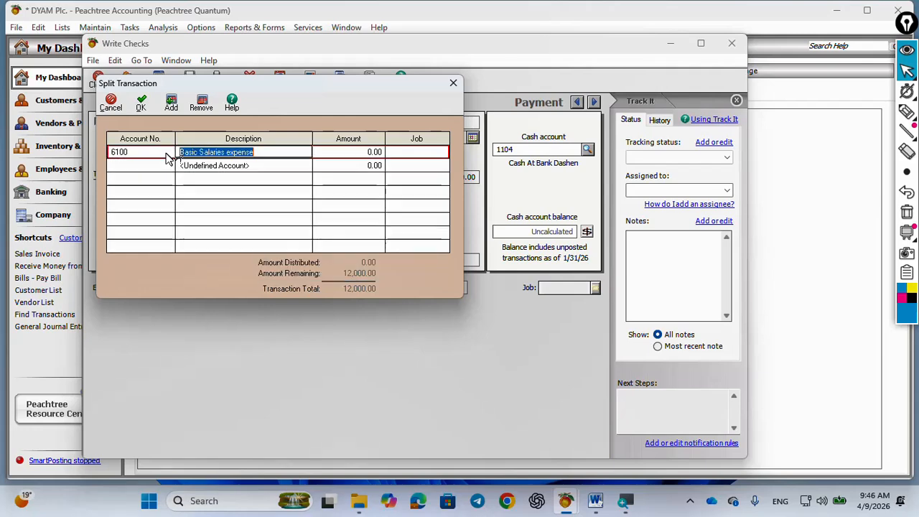
left_click(365, 153)
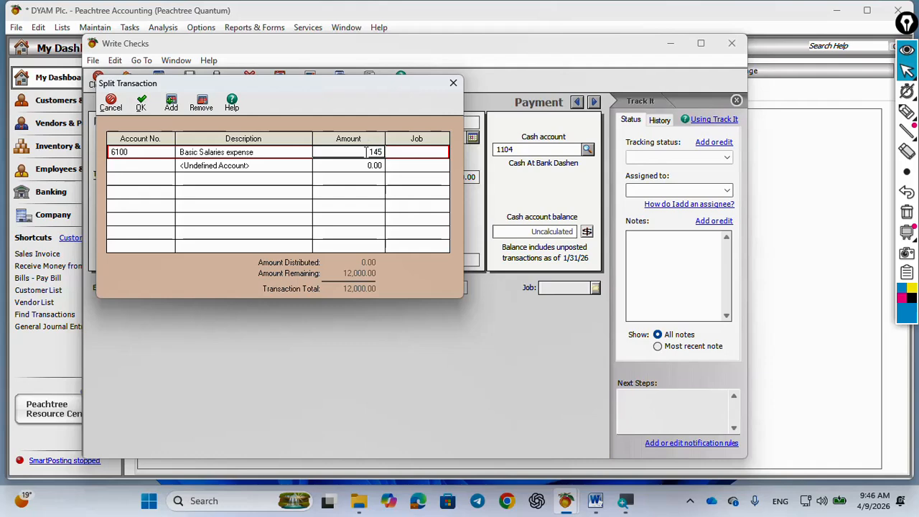
key("Return")
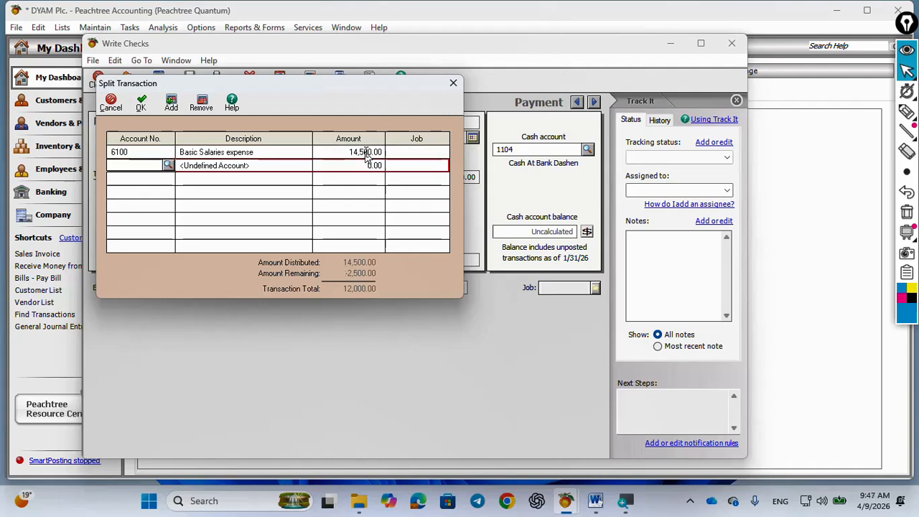
Allocate -2,500 to account 2102 Employees income tax payable on the second split line
left_click(167, 166)
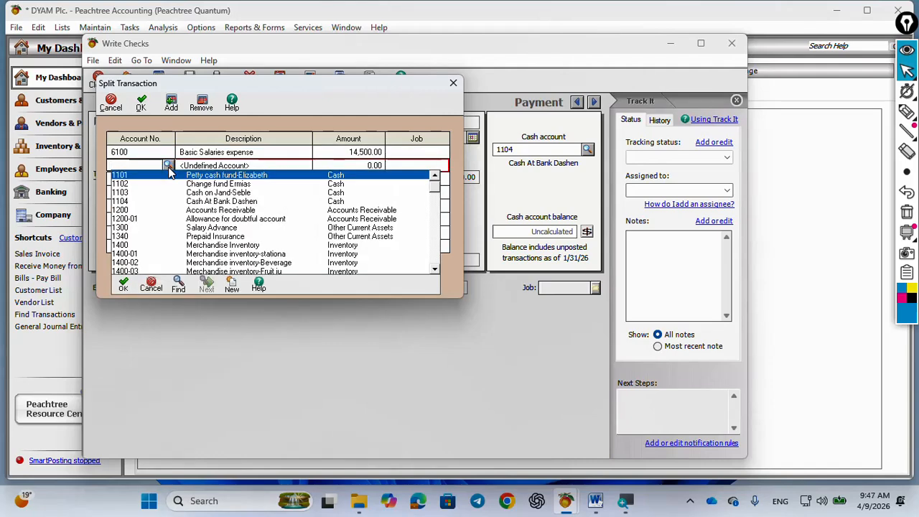
type("2104")
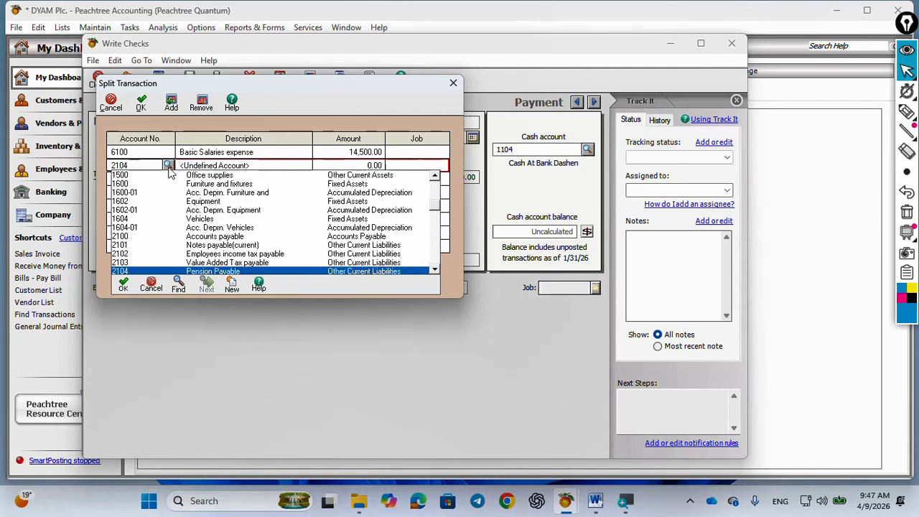
key("Up")
key("Up")
key("Return")
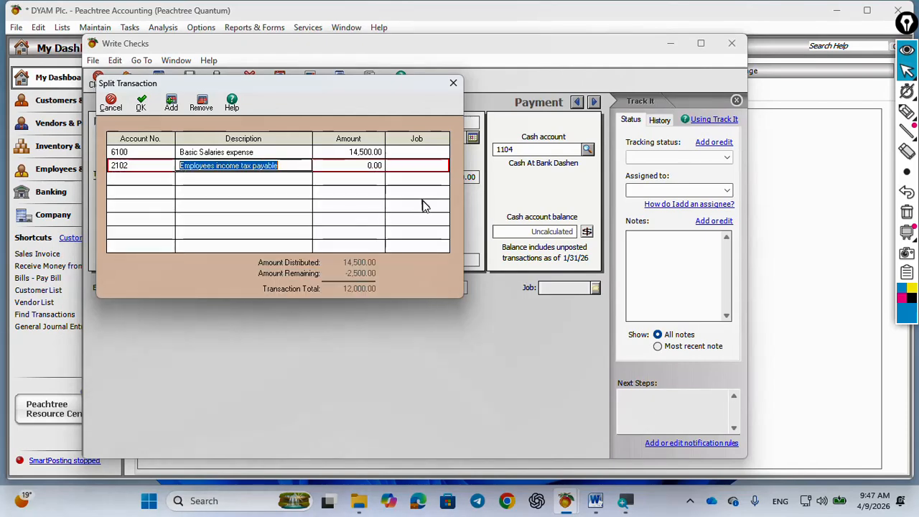
left_click(377, 166)
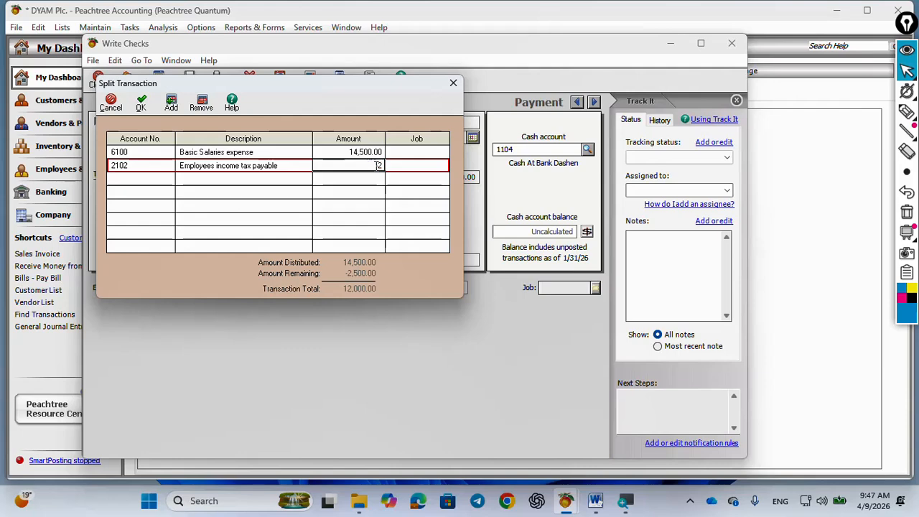
type("-2,500")
key("Tab")
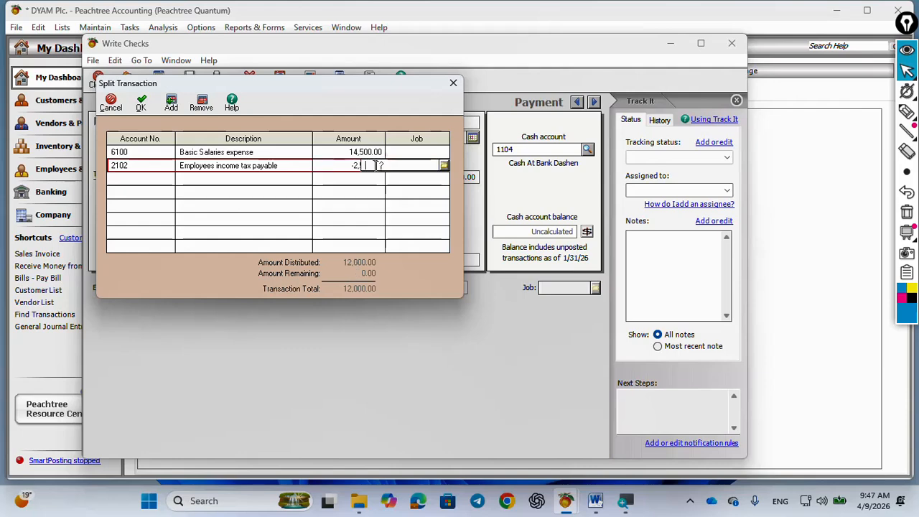
key("Tab")
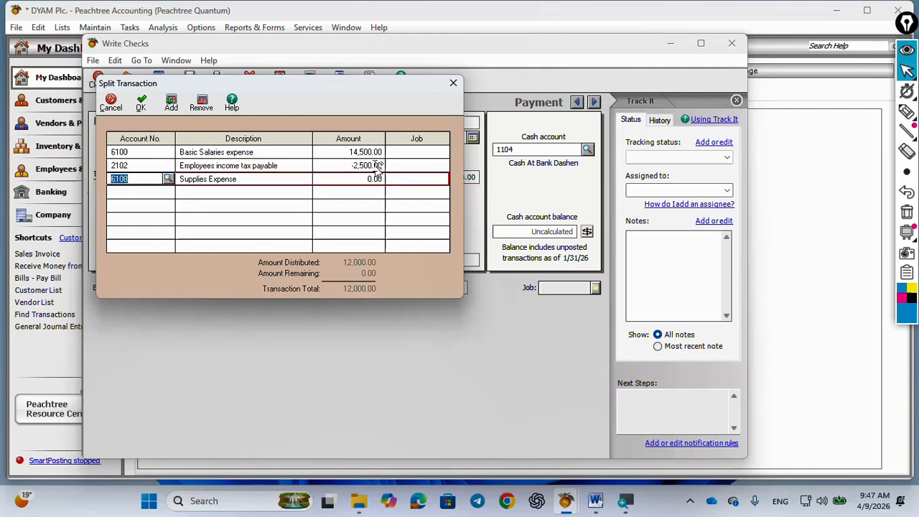
Clear the default account and amount from the third split line and accept the split
key("Delete")
key("Tab")
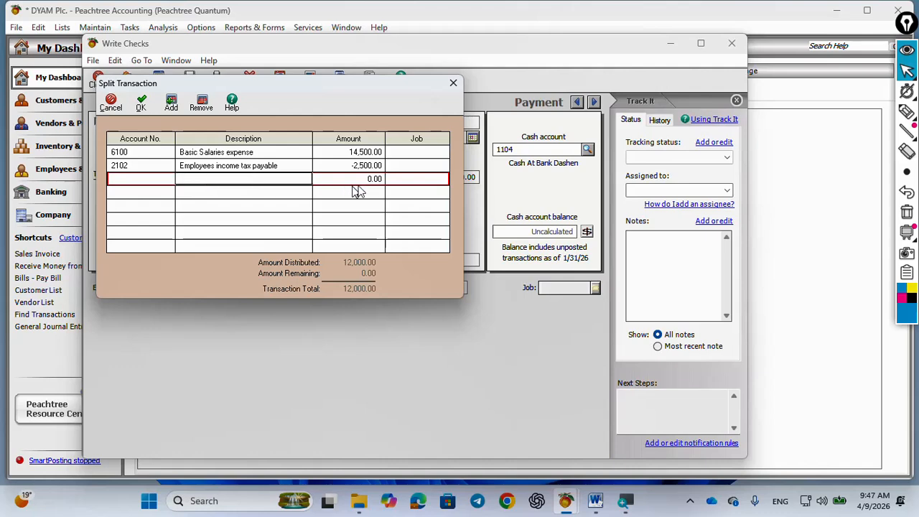
left_click(373, 179)
key("Delete")
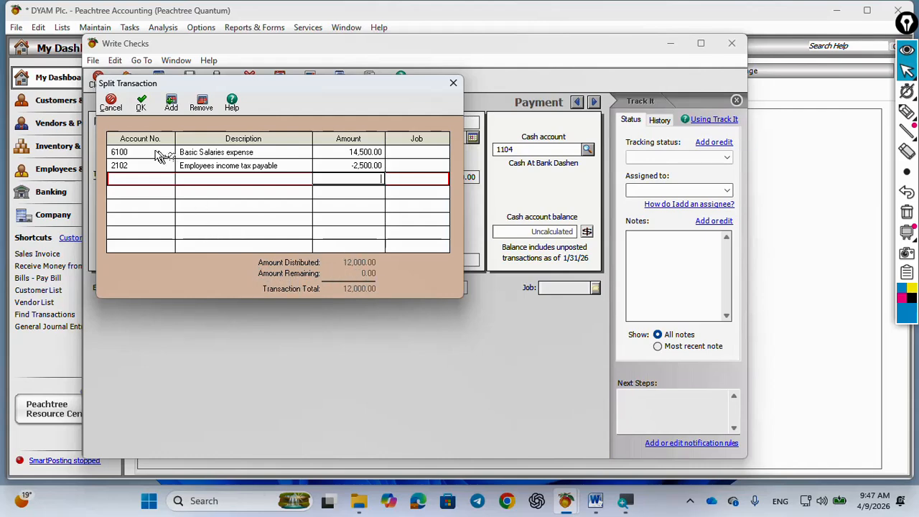
left_click(140, 103)
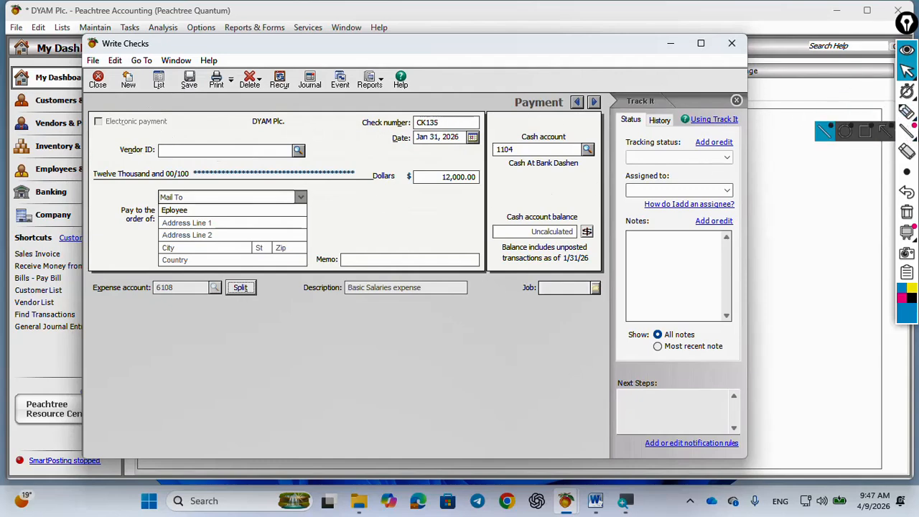
Circle the Journal command with the pen and review check CK135's cash disbursements journal entries
left_click(906, 111)
mouse_move(324, 74)
left_mouse_down()
mouse_move(301, 69)
mouse_move(296, 90)
mouse_move(334, 89)
mouse_move(324, 74)
left_mouse_up()
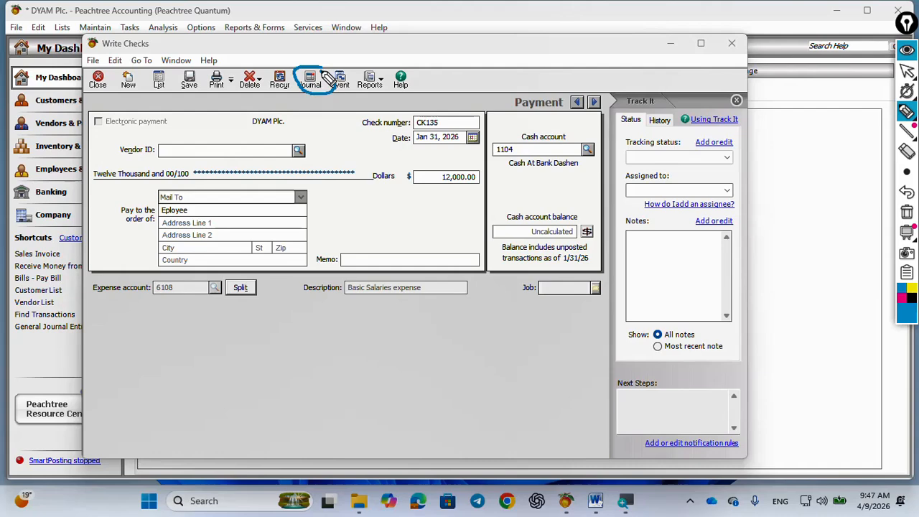
left_click(906, 49)
left_click(310, 81)
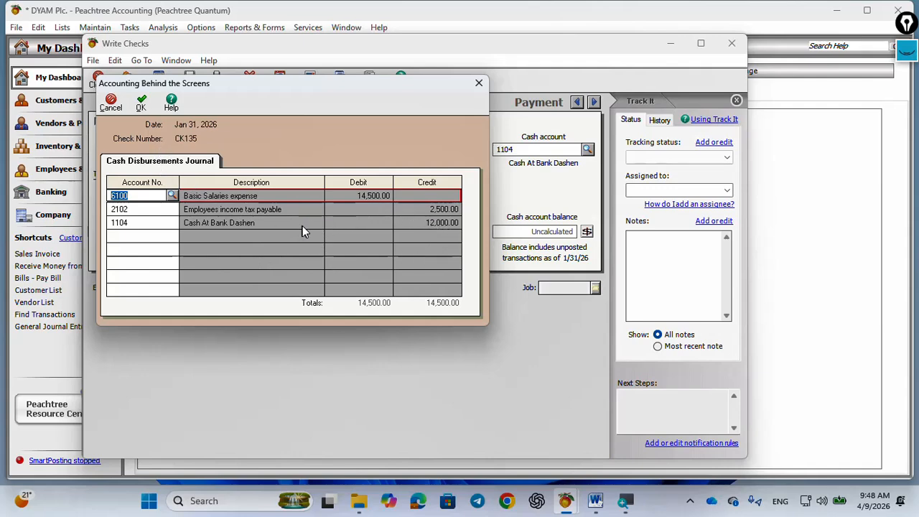
left_click(141, 105)
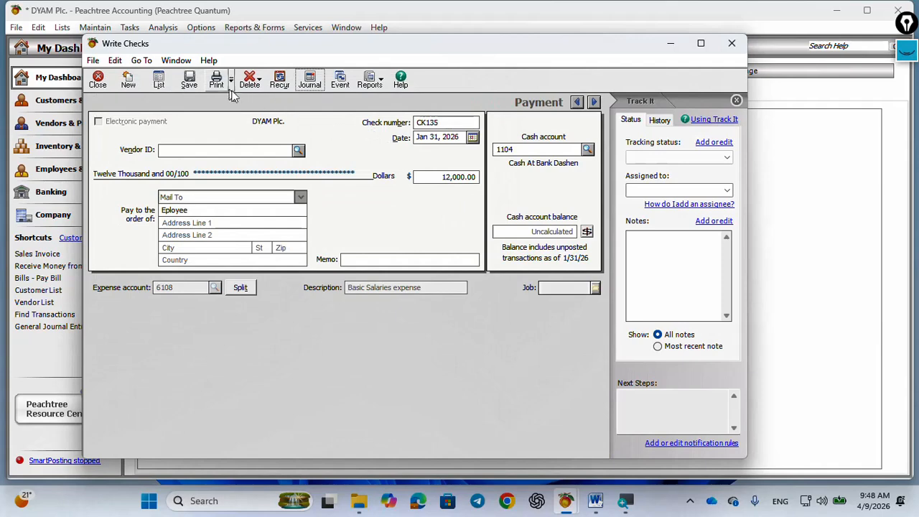
Save check CK135 and clear the pen mark from the screen
left_click(182, 84)
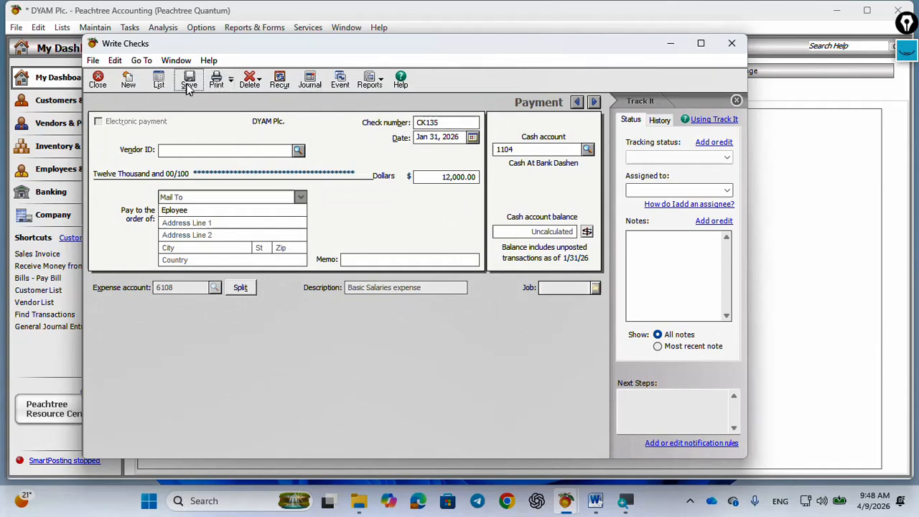
left_click(908, 59)
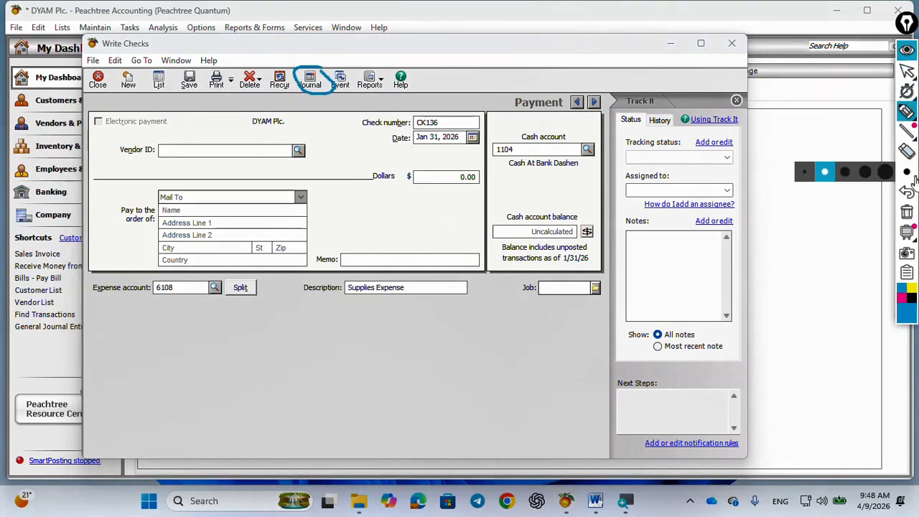
left_click(909, 214)
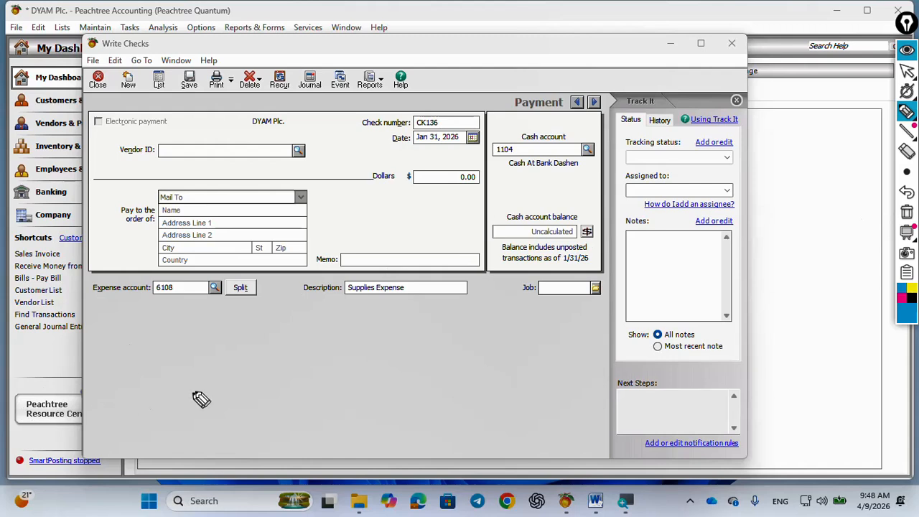
Handwrite a circled WC with an arrow to Pyt in the empty area of the check form, and clear the marks
mouse_move(245, 354)
left_mouse_down()
mouse_move(237, 387)
mouse_move(256, 385)
left_mouse_up()
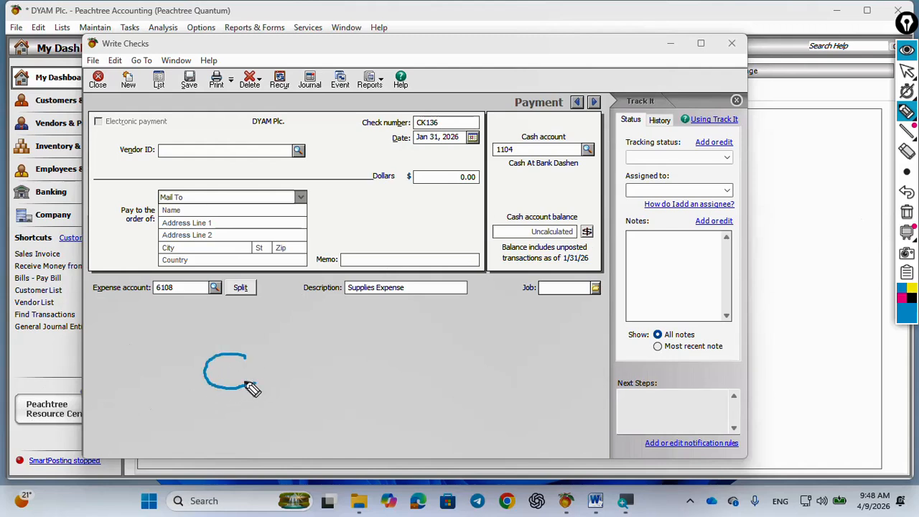
mouse_move(152, 366)
left_mouse_down()
mouse_move(188, 388)
mouse_move(230, 336)
mouse_move(252, 424)
mouse_move(256, 353)
mouse_move(280, 373)
mouse_move(369, 368)
left_mouse_up()
left_click_drag(326, 348, 331, 386)
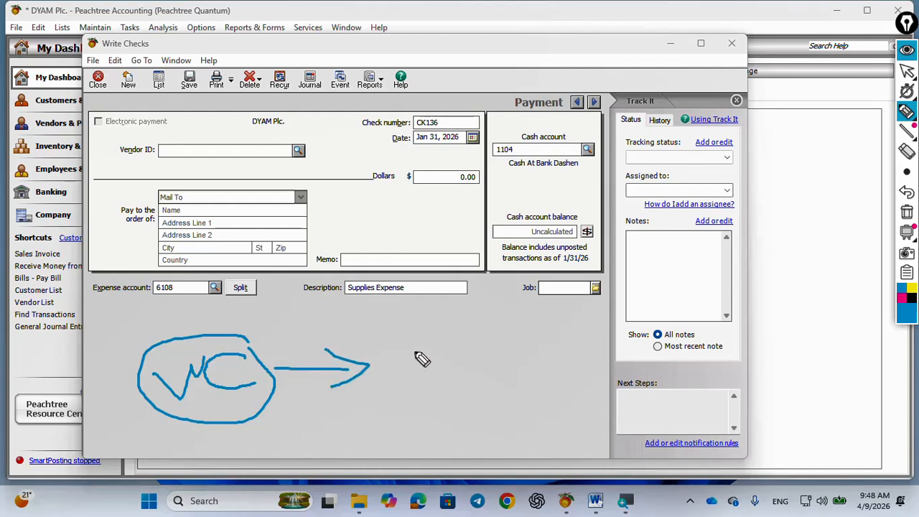
mouse_move(407, 347)
left_mouse_down()
mouse_move(451, 432)
mouse_move(437, 342)
mouse_move(411, 367)
mouse_move(457, 347)
mouse_move(474, 409)
left_mouse_up()
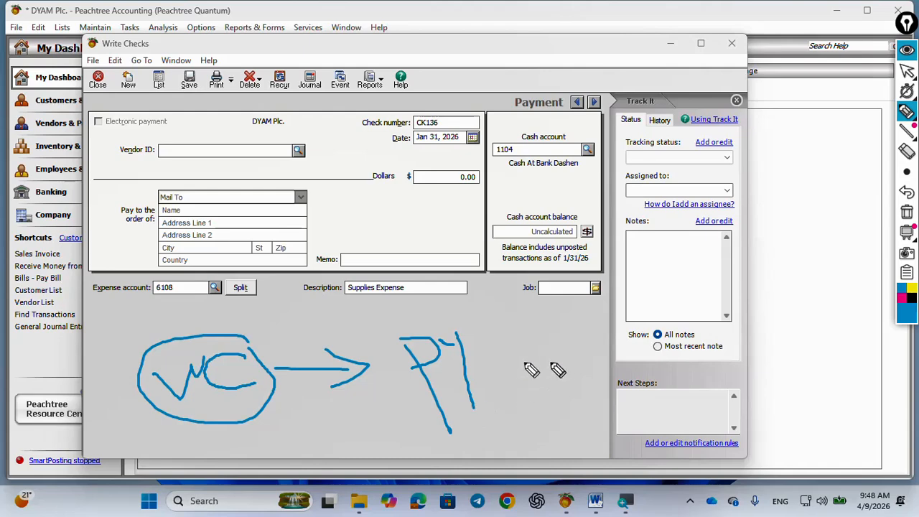
mouse_move(479, 324)
left_mouse_down()
mouse_move(479, 370)
mouse_move(497, 347)
mouse_move(500, 368)
left_mouse_up()
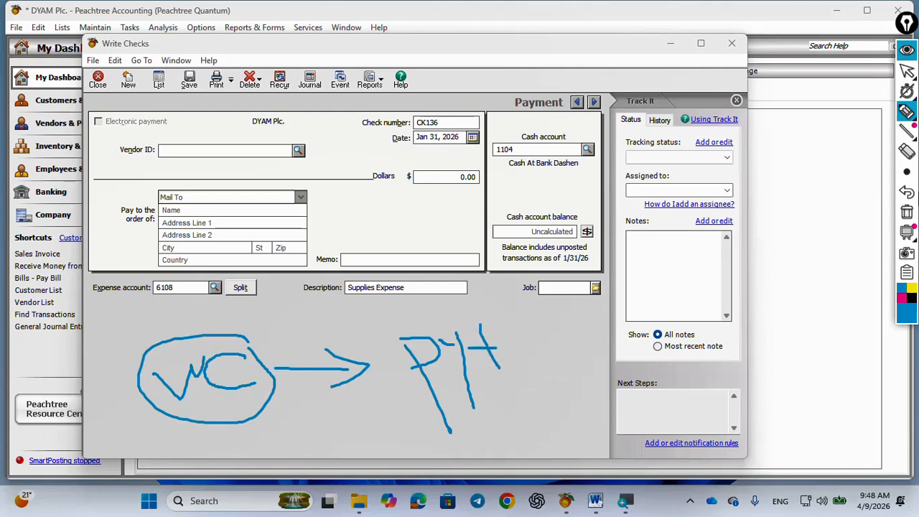
left_click(907, 211)
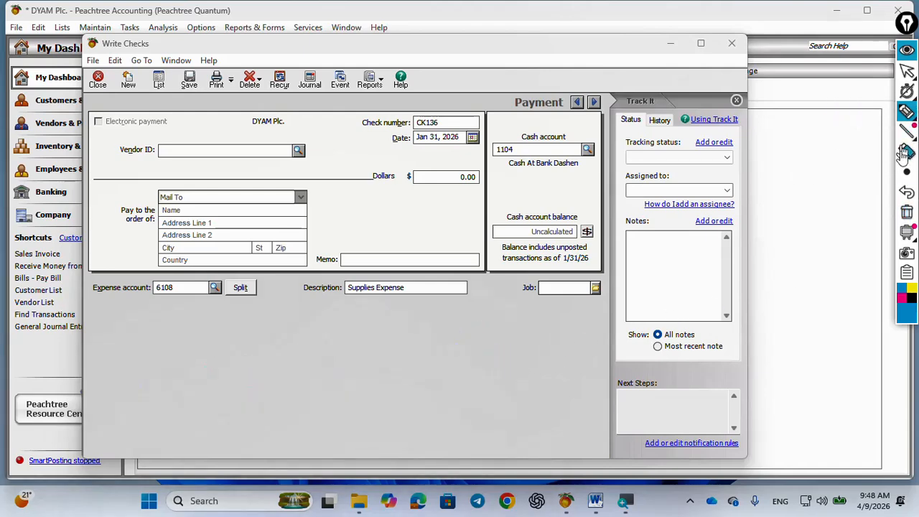
left_click(907, 71)
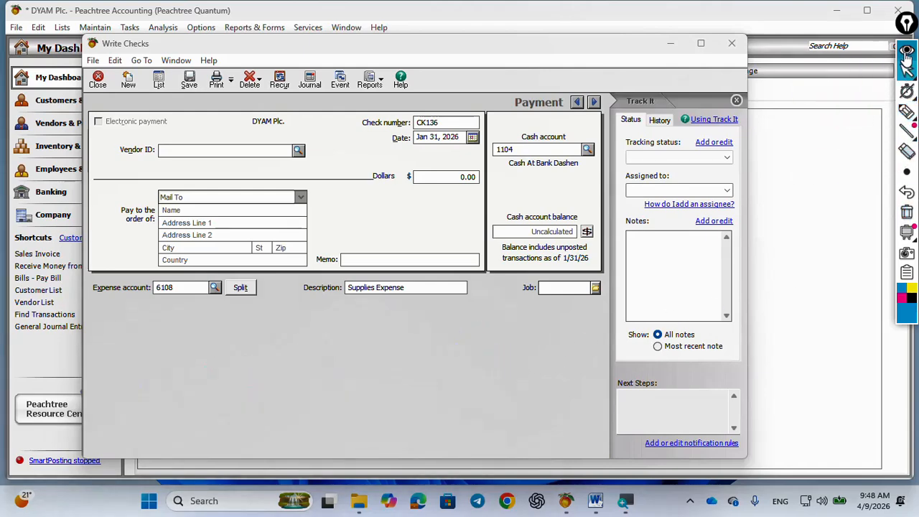
Close Write Checks, open the Payments window and move it into full view
left_click(732, 43)
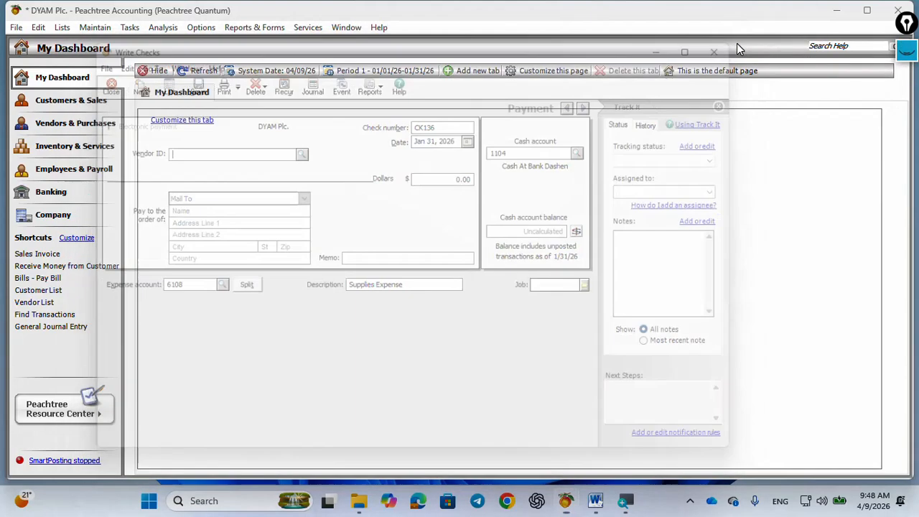
left_click(129, 27)
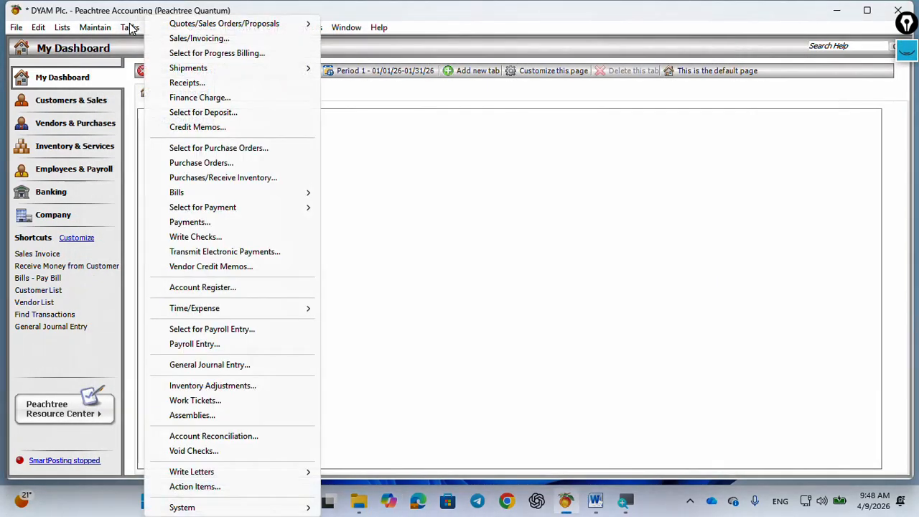
left_click(190, 223)
key("Return")
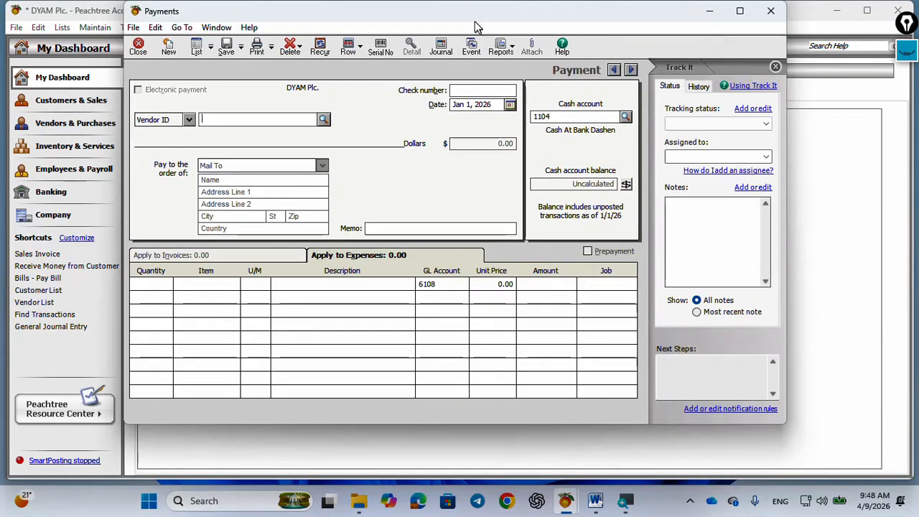
left_click_drag(474, 18, 440, 38)
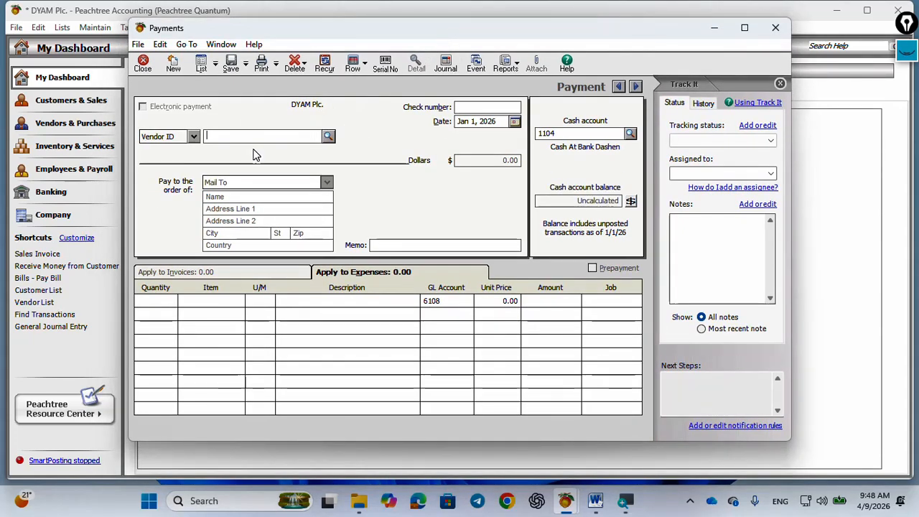
Enter Eployee as the payee name, CK135 as the check number and Jan 31, 2026 as the payment date
type("Eployee")
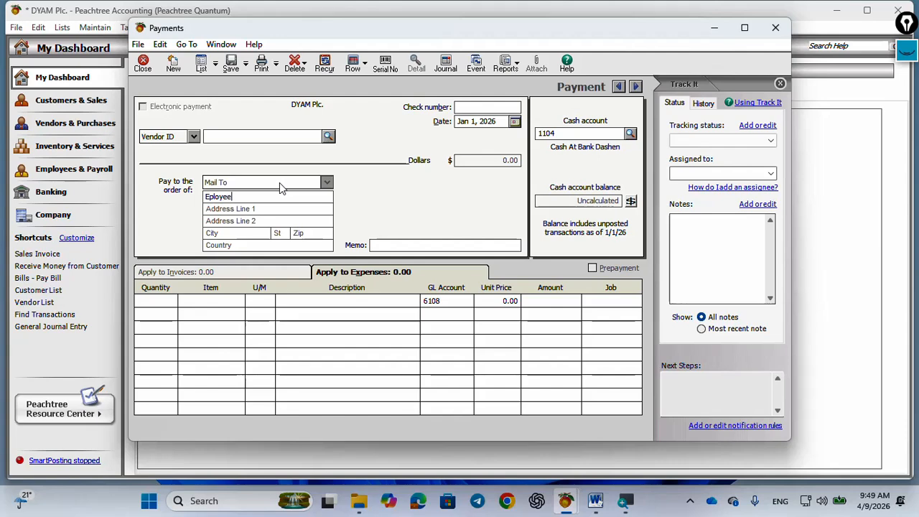
left_click(465, 107)
type("135")
left_click(485, 122)
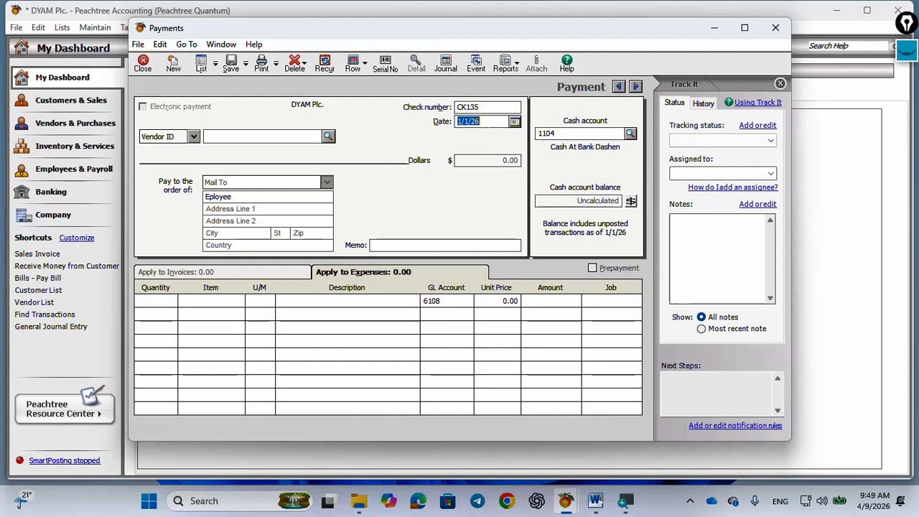
type("01/3")
key("Tab")
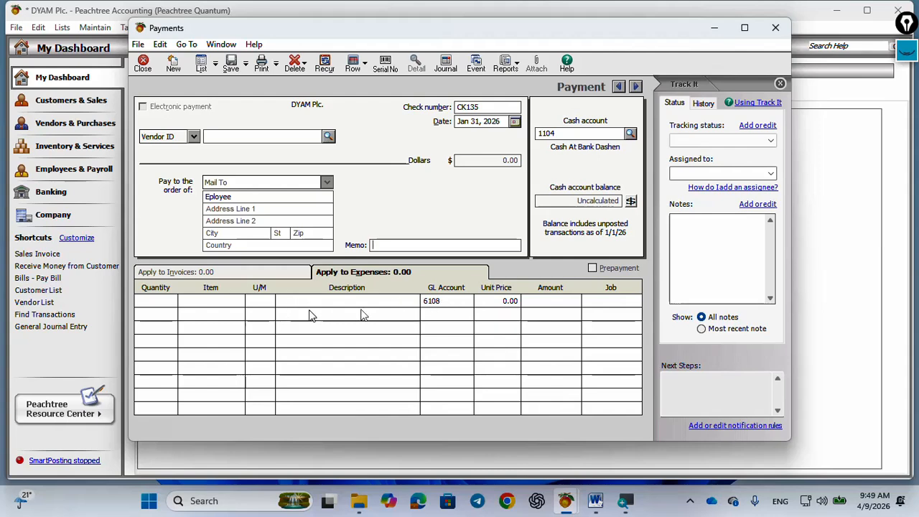
Assign the first expense line to account 6100 Basic Salaries expense with an amount of 14,500
left_click(443, 307)
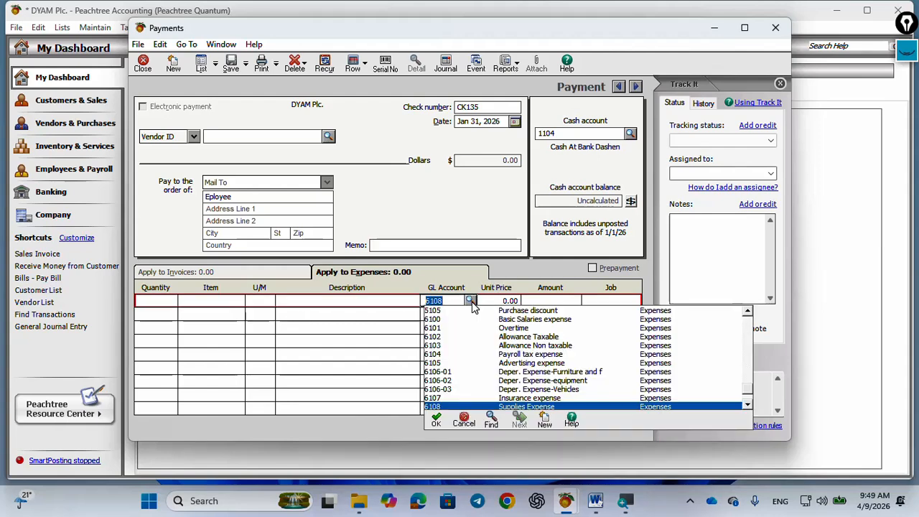
key("Down")
key("Down")
key("Down")
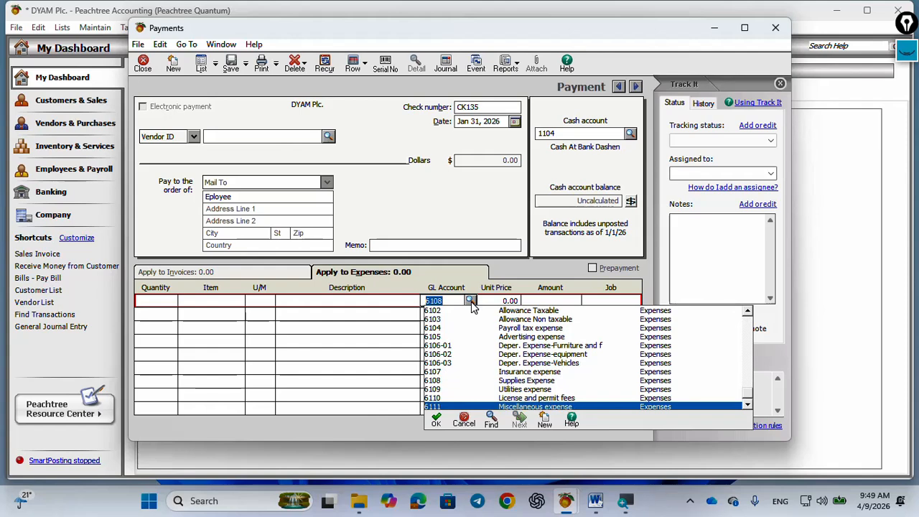
type("61")
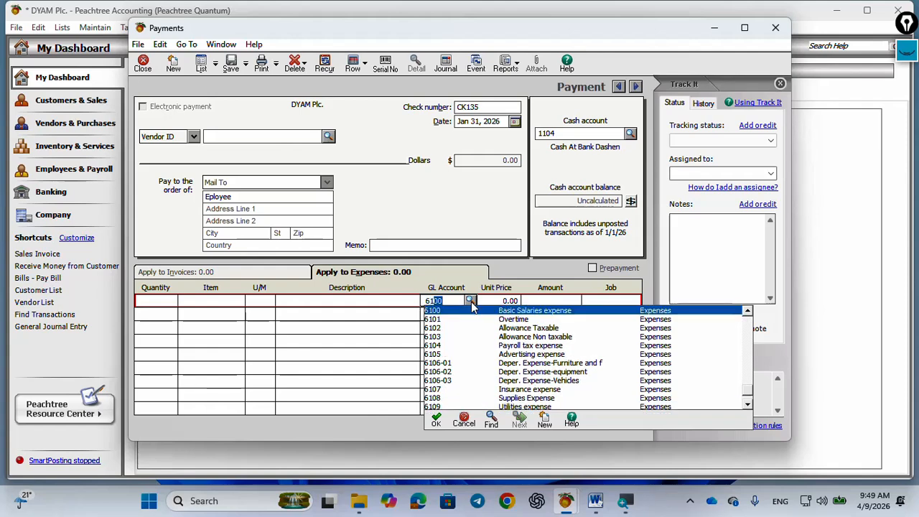
key("Tab")
key("Tab")
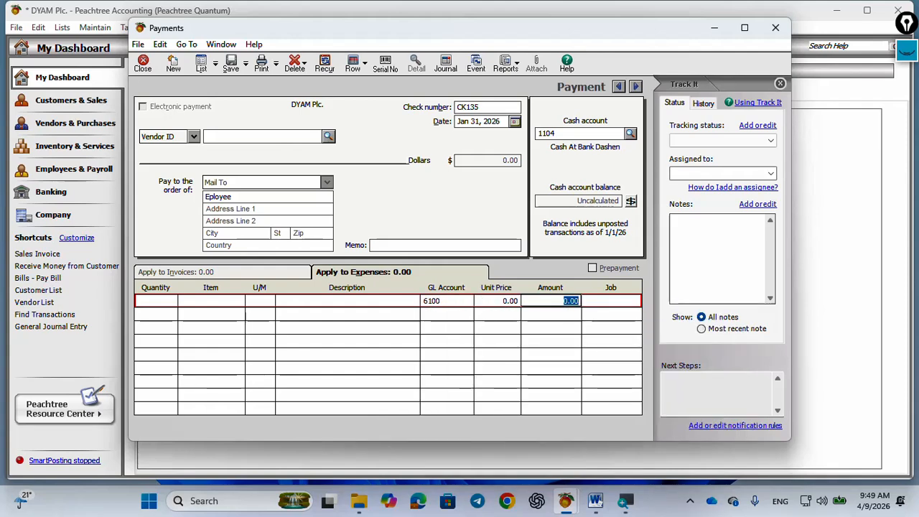
type("14500")
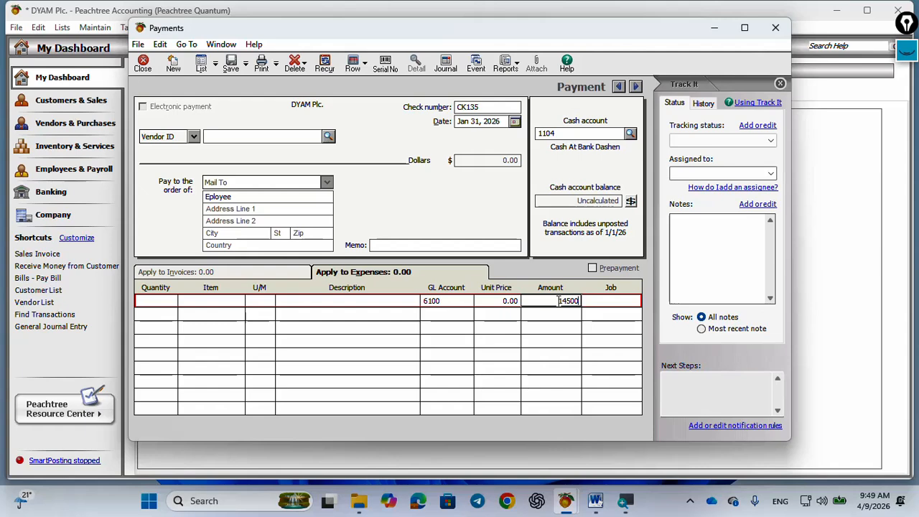
key("Tab")
key("Tab")
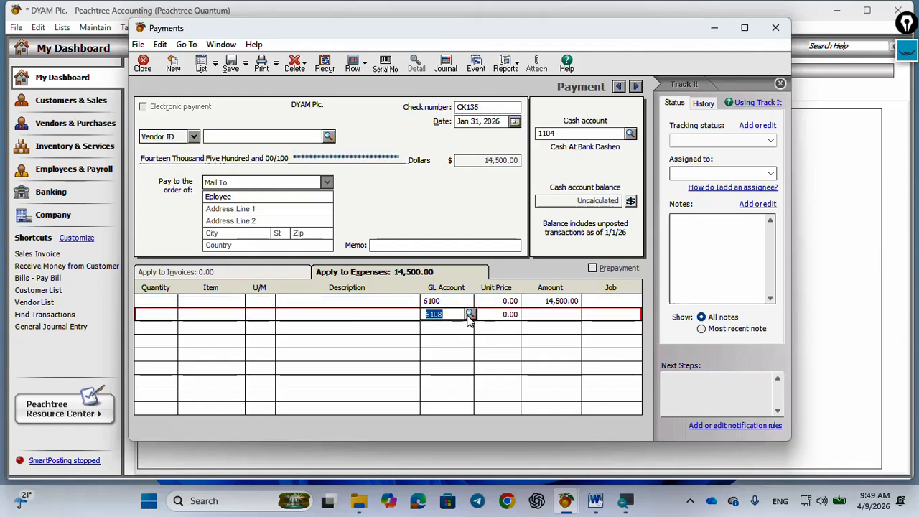
Add a second expense line for account 2102 Employees income tax payable with an amount of -2,500
type("21")
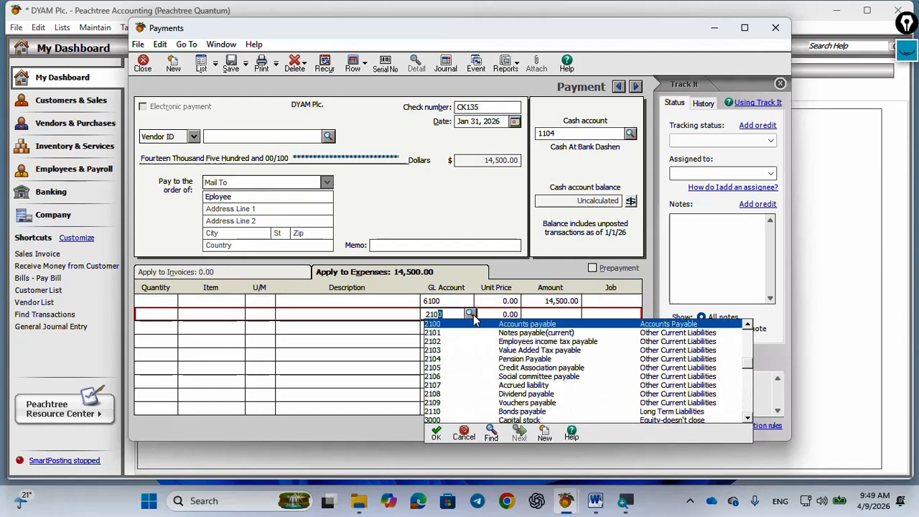
type("02")
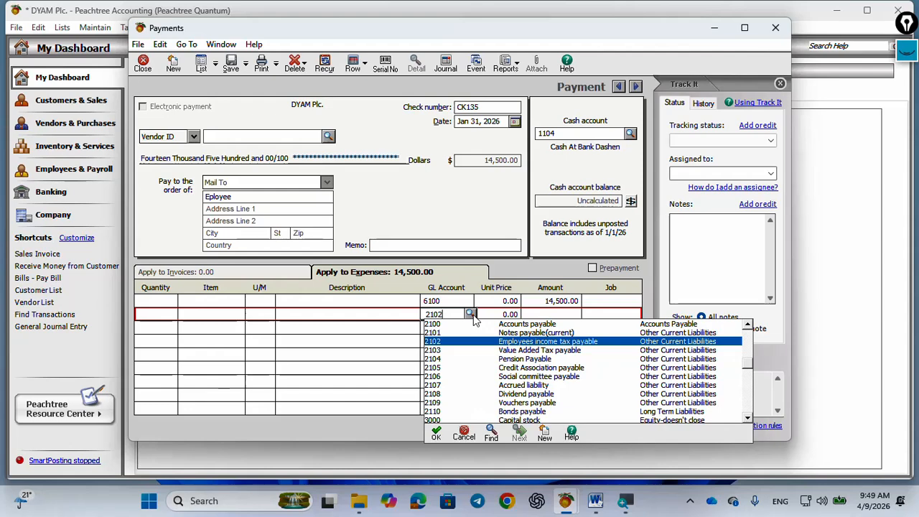
key("Tab")
left_click(547, 320)
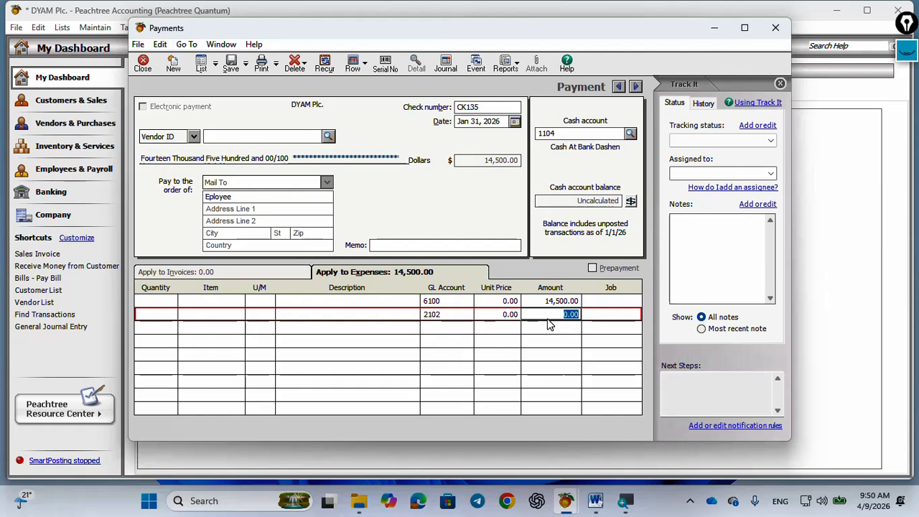
type("-2,500")
key("Tab")
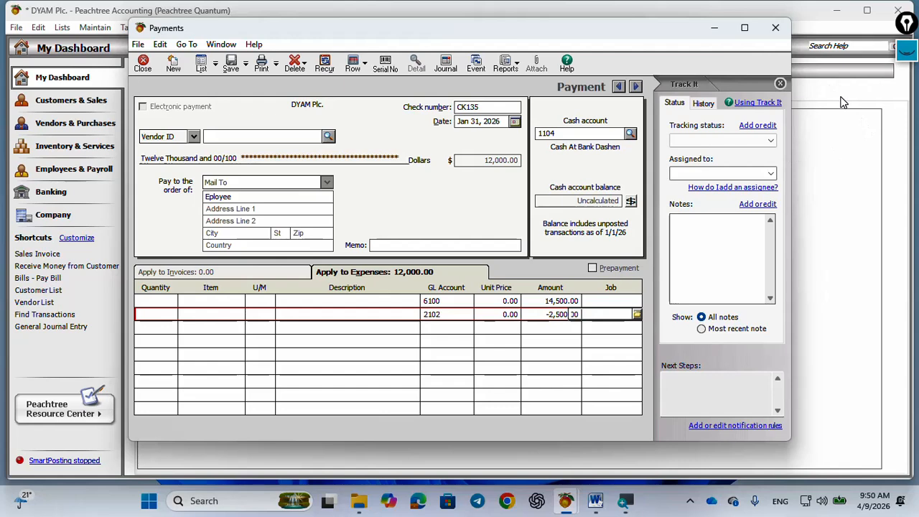
key("Tab")
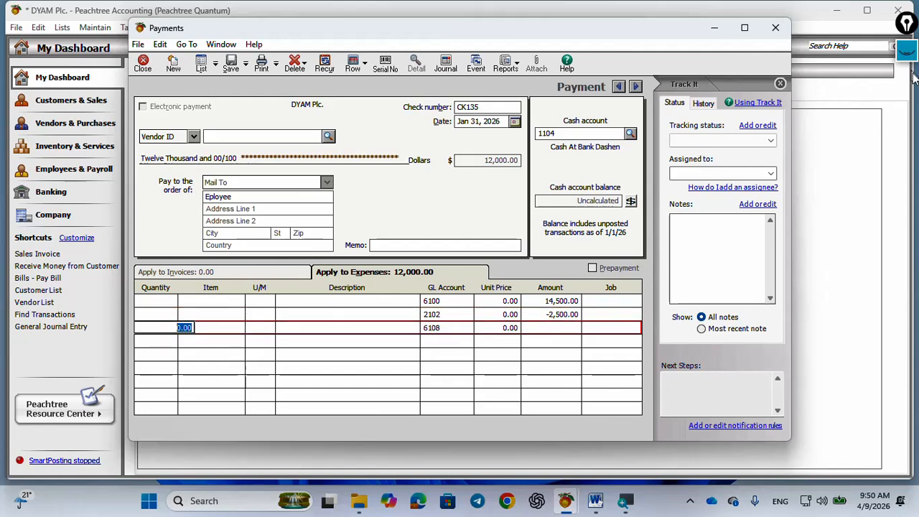
Circle the check's dollar amount with the screen pen
left_click(908, 50)
left_click(908, 112)
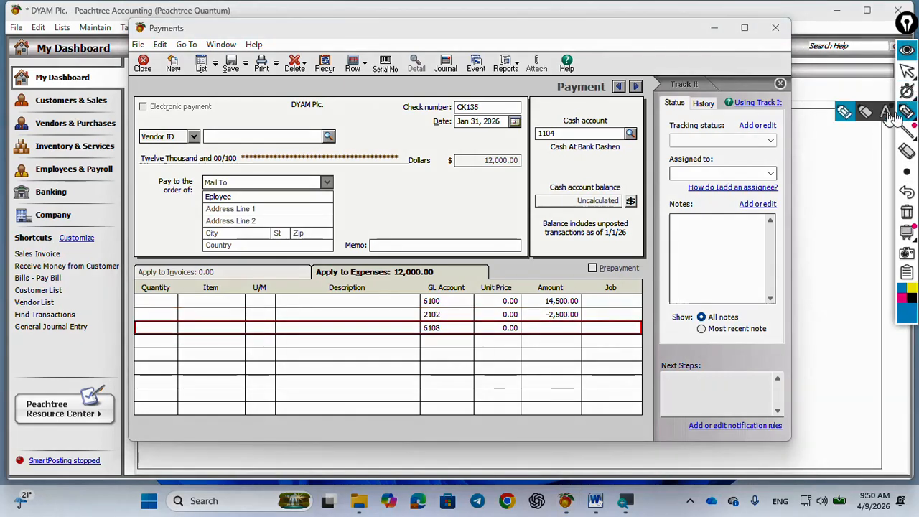
mouse_move(527, 151)
left_mouse_down()
mouse_move(449, 152)
mouse_move(439, 172)
mouse_move(514, 180)
mouse_move(536, 167)
left_mouse_up()
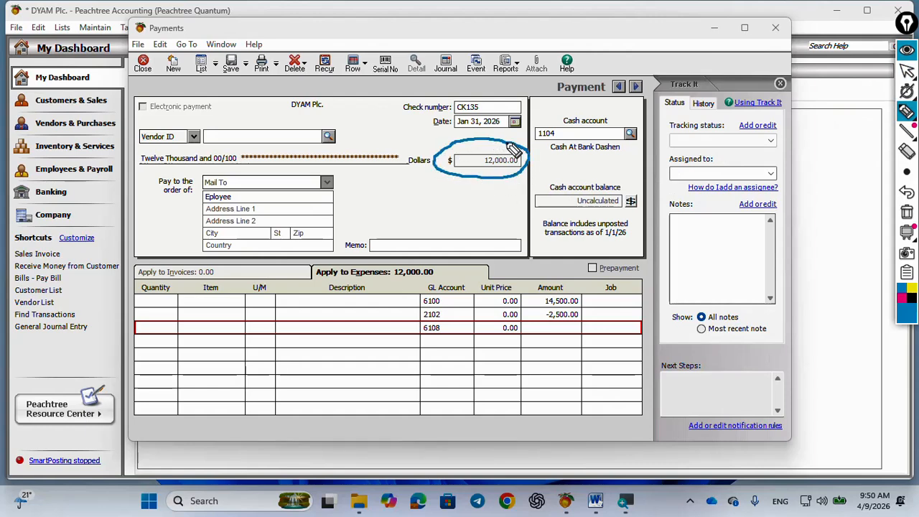
mouse_move(910, 114)
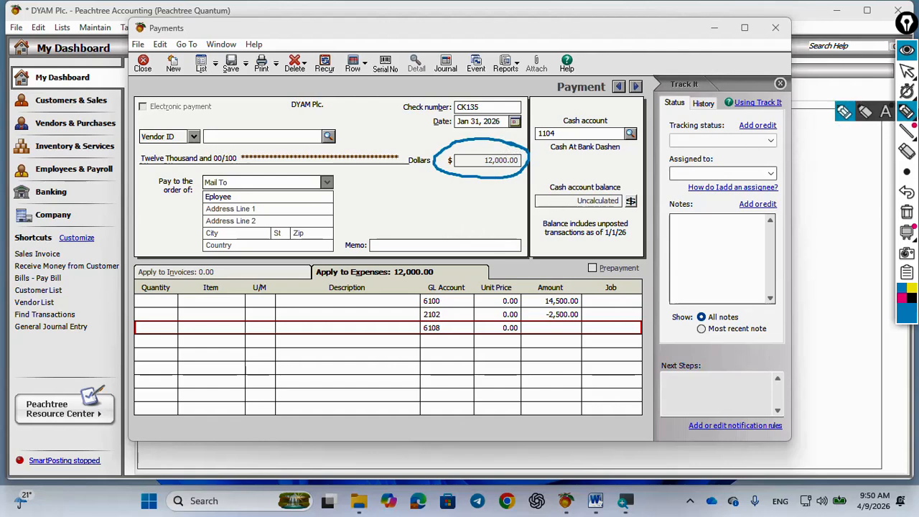
Review the payment's Cash Disbursements Journal entry, looking up the accounts on its first two lines, and close it
left_click(445, 66)
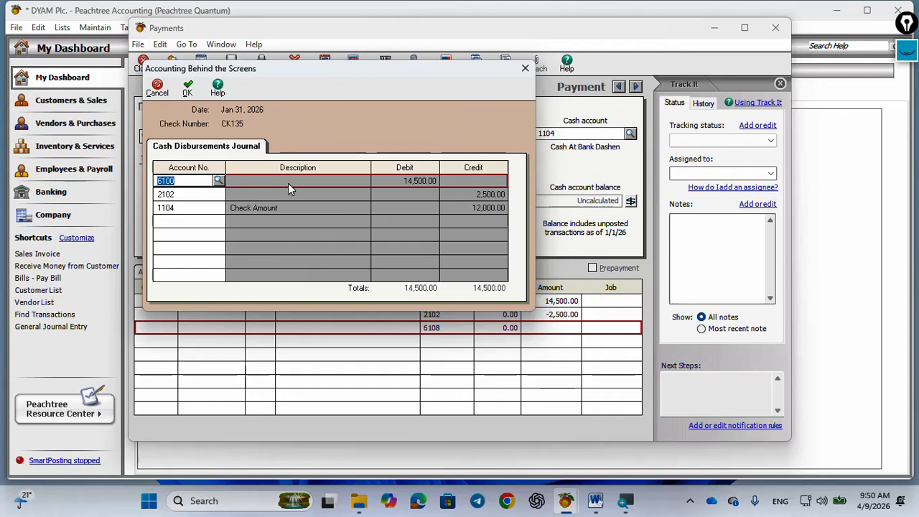
left_click(219, 180)
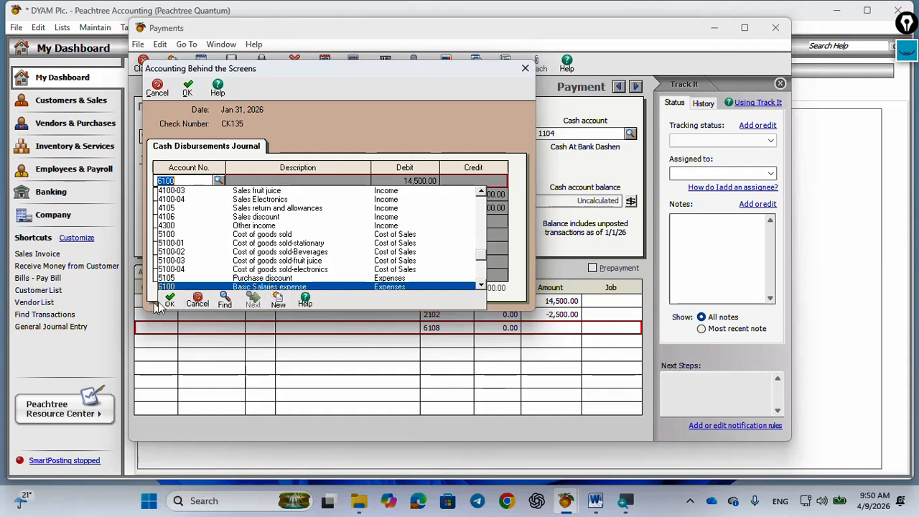
left_click(166, 300)
left_click(218, 193)
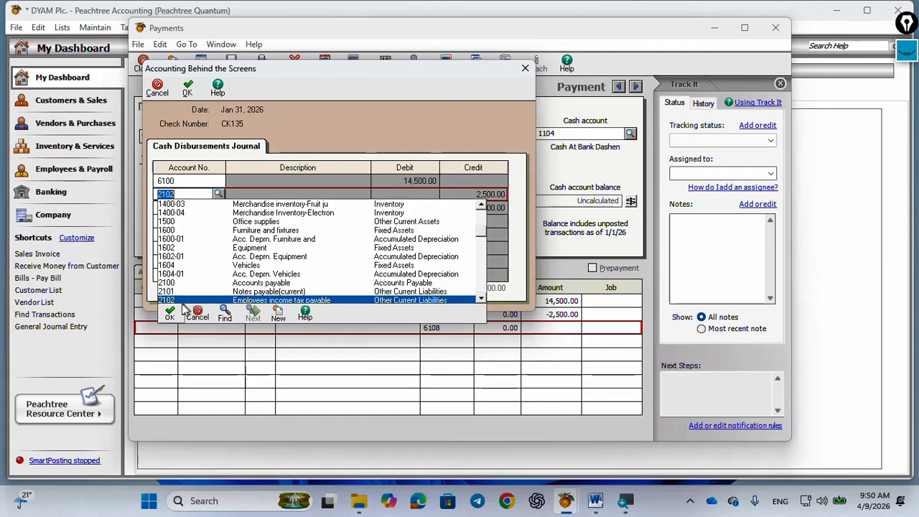
left_click(172, 317)
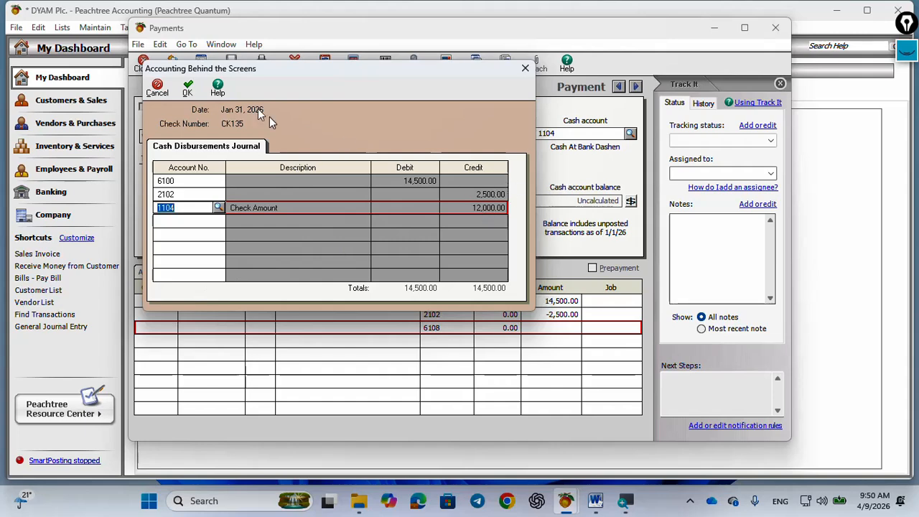
left_click(189, 90)
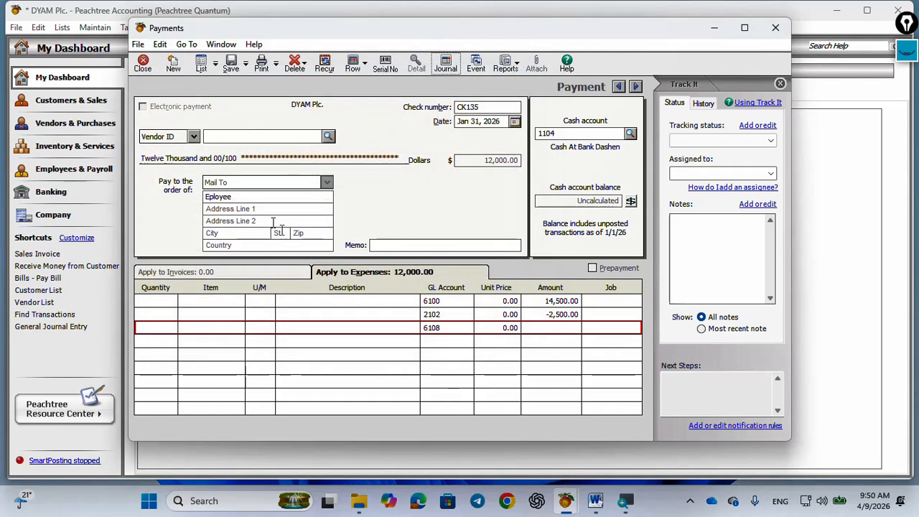
Try to save the CK135 payment, close the Payments window unsaved and check the transaction list in Word
left_click(230, 64)
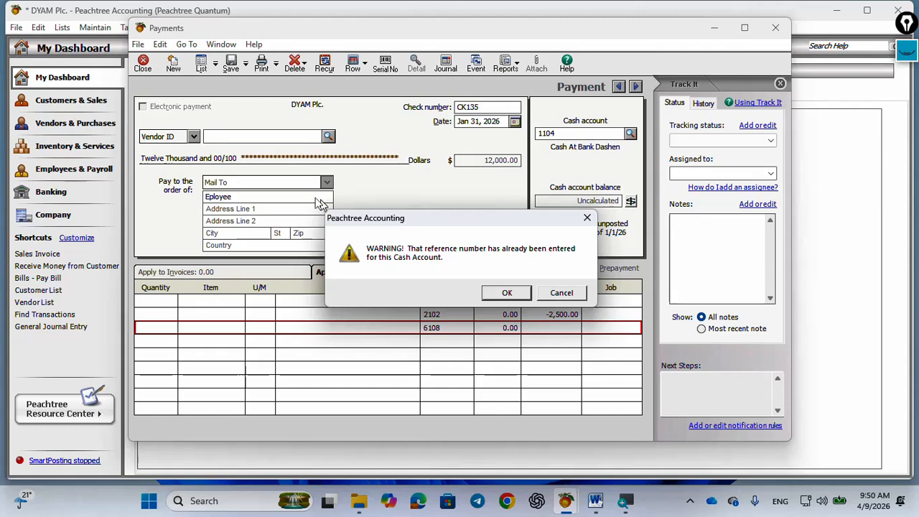
left_click(587, 218)
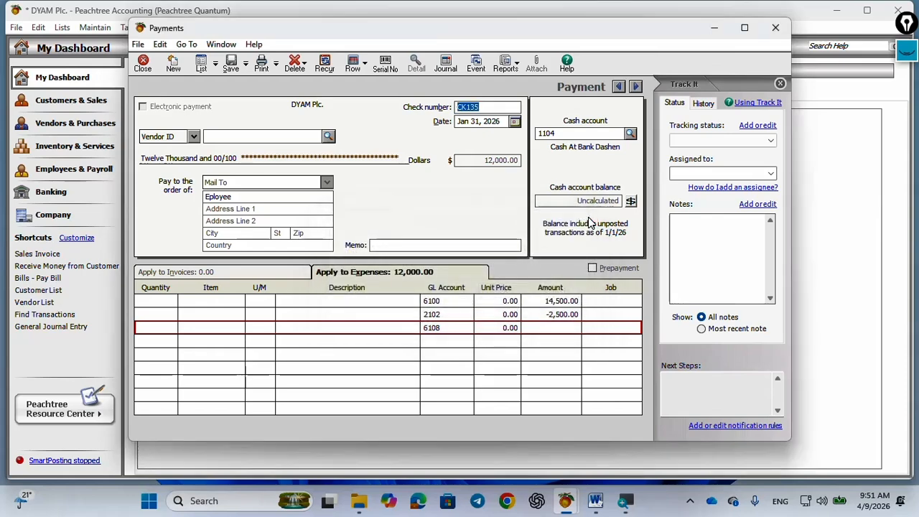
left_click(143, 66)
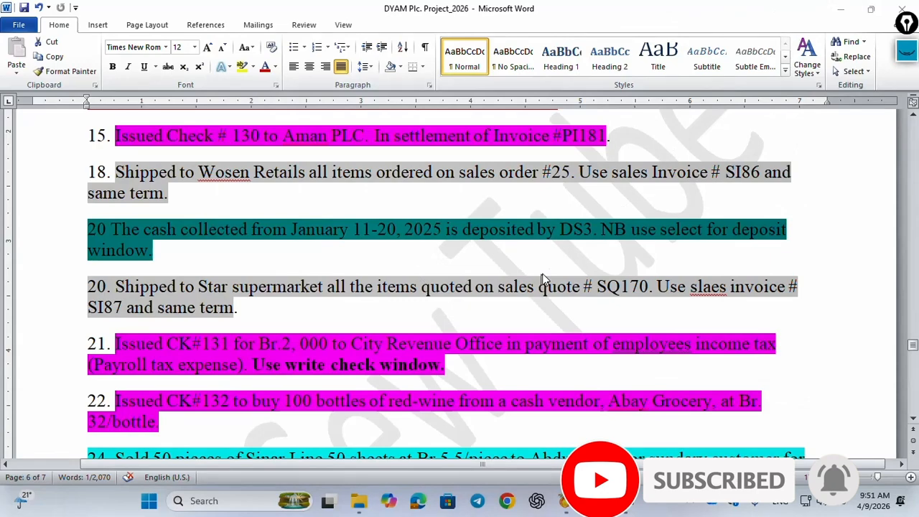
scroll(542, 279, "up", 1)
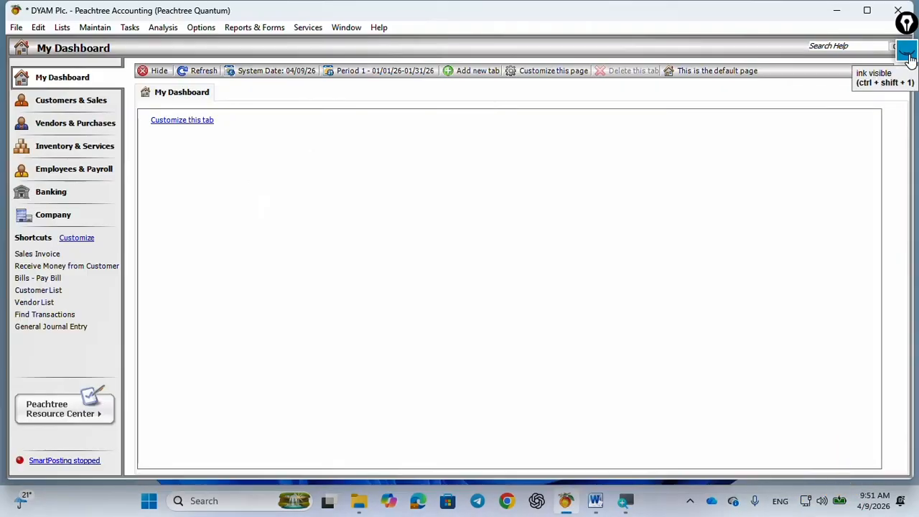